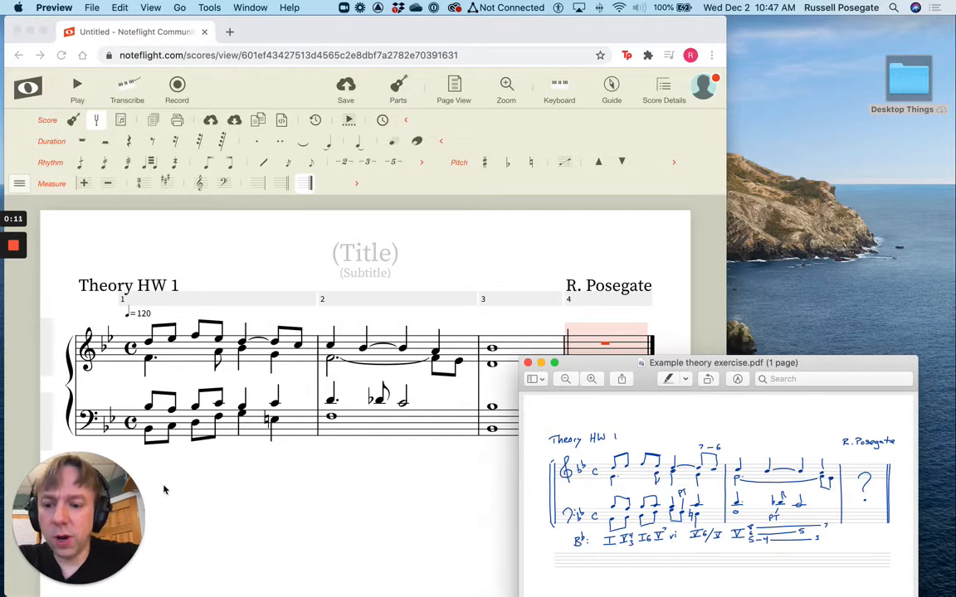
Hide the Duration, Rhythm and Measure palettes in Noteflight and show the fully expanded Text palette
drag(81, 514, 876, 94)
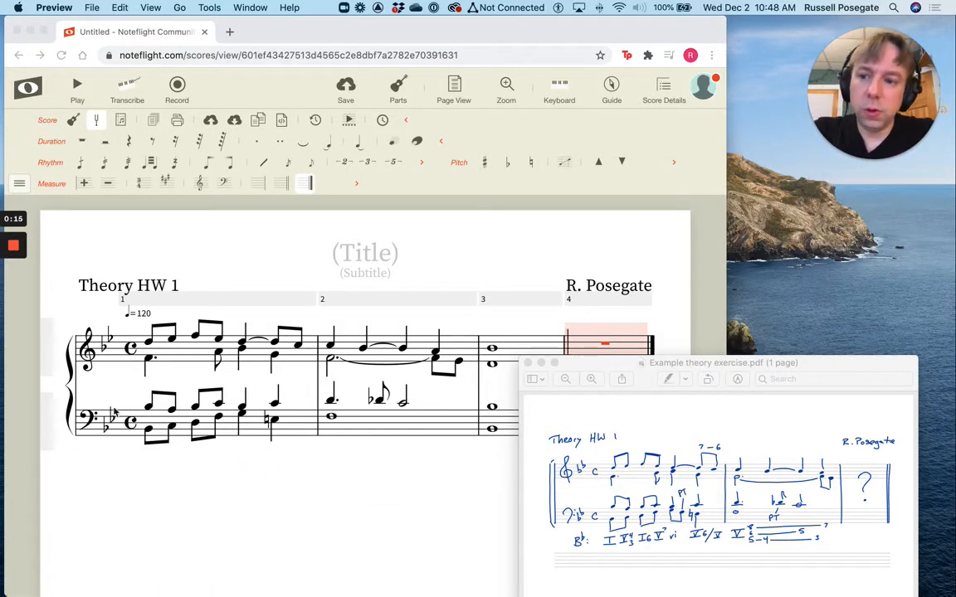
click(51, 134)
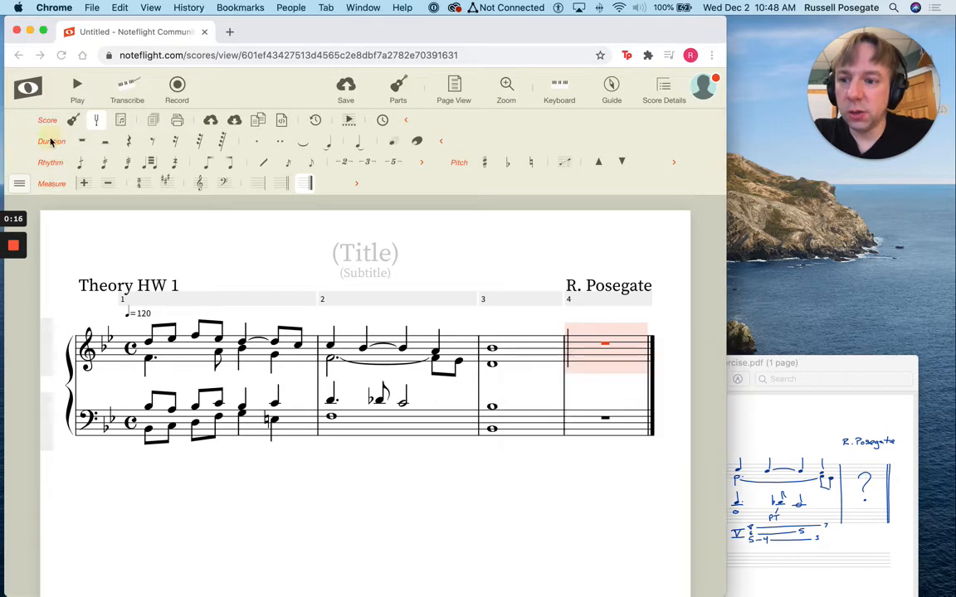
click(47, 140)
click(20, 121)
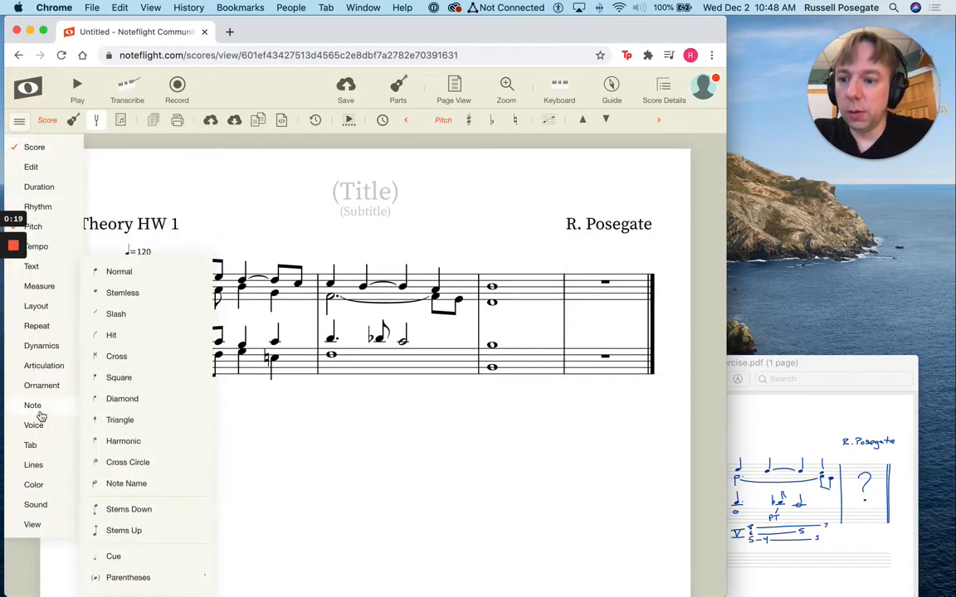
mouse_move(31, 290)
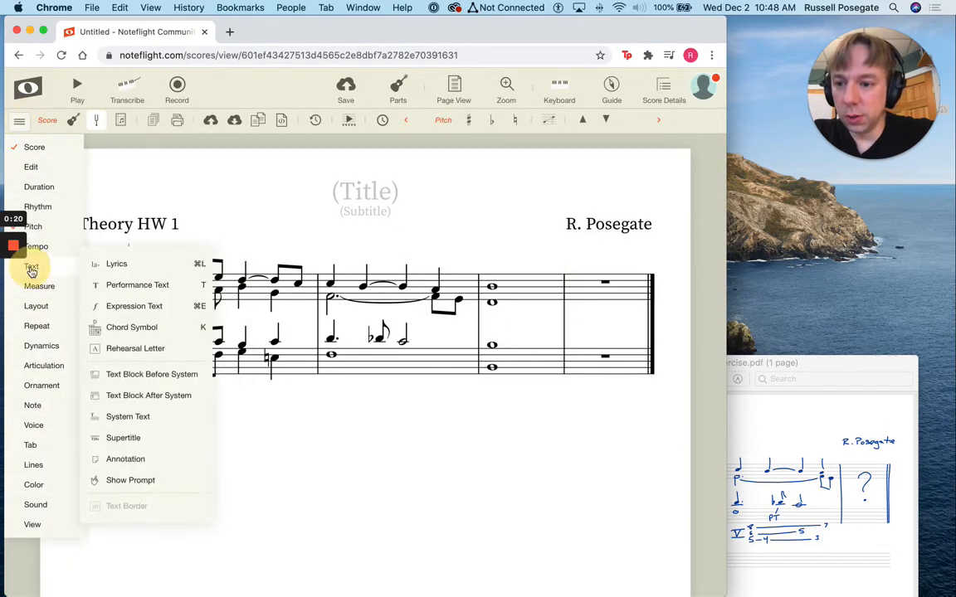
click(32, 267)
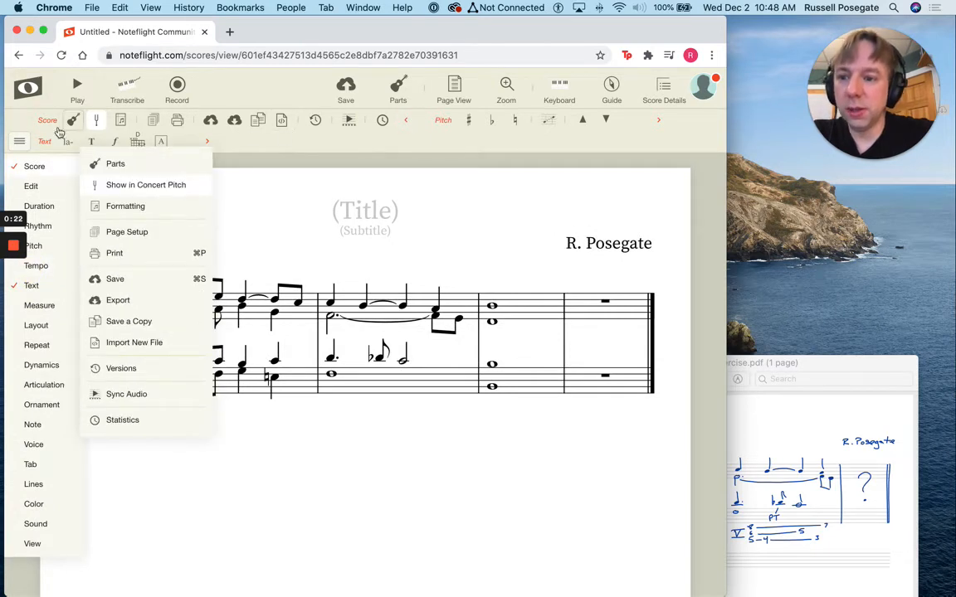
click(210, 144)
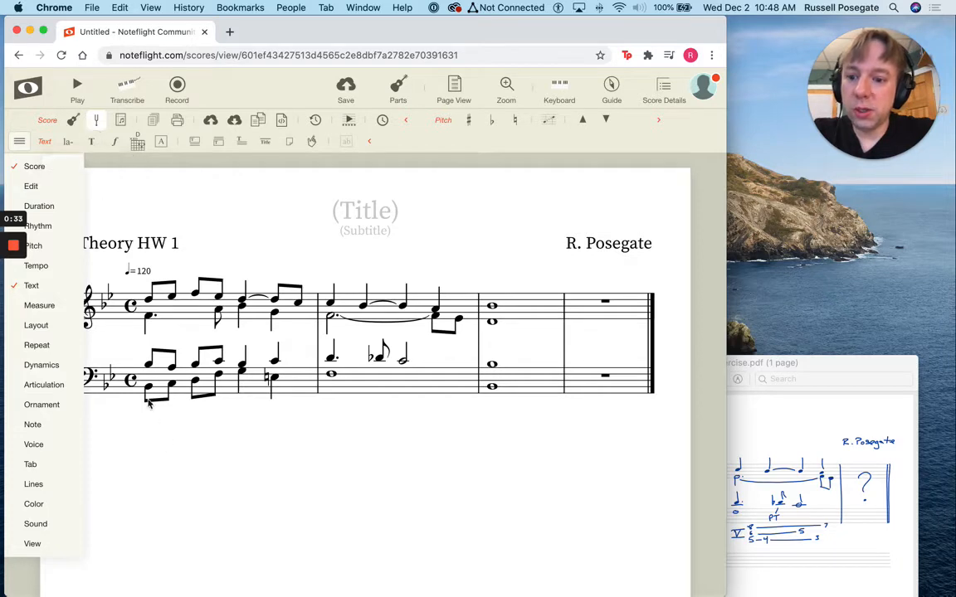
Add the performance text "Bb:" to the first bass note of measure 1 and move it below the bass staff
click(96, 142)
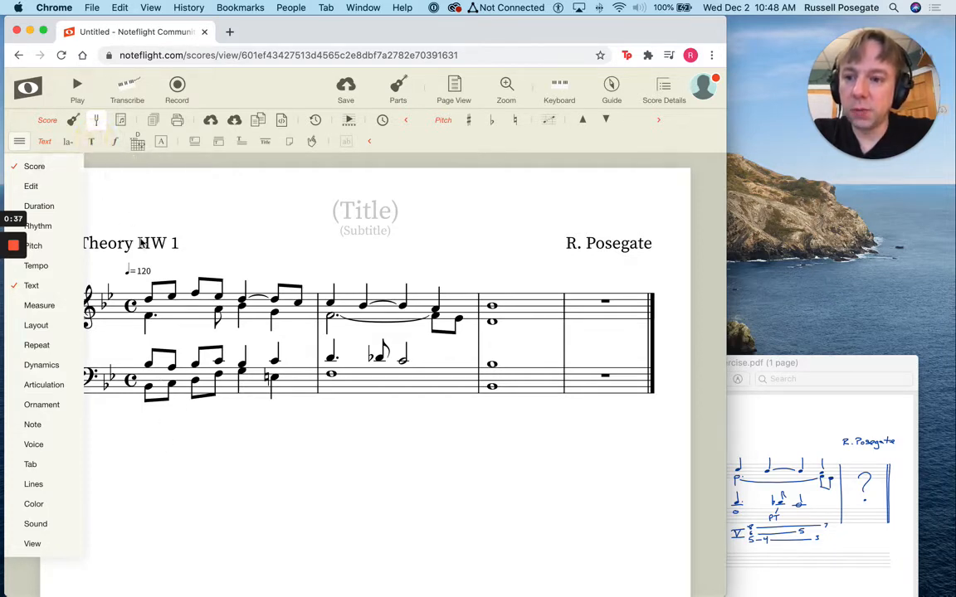
click(151, 388)
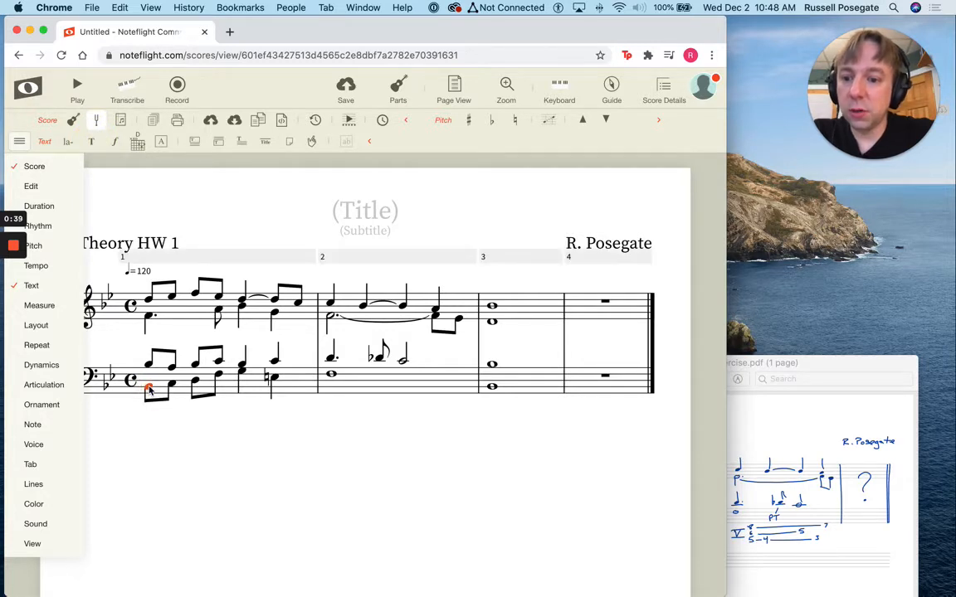
click(94, 144)
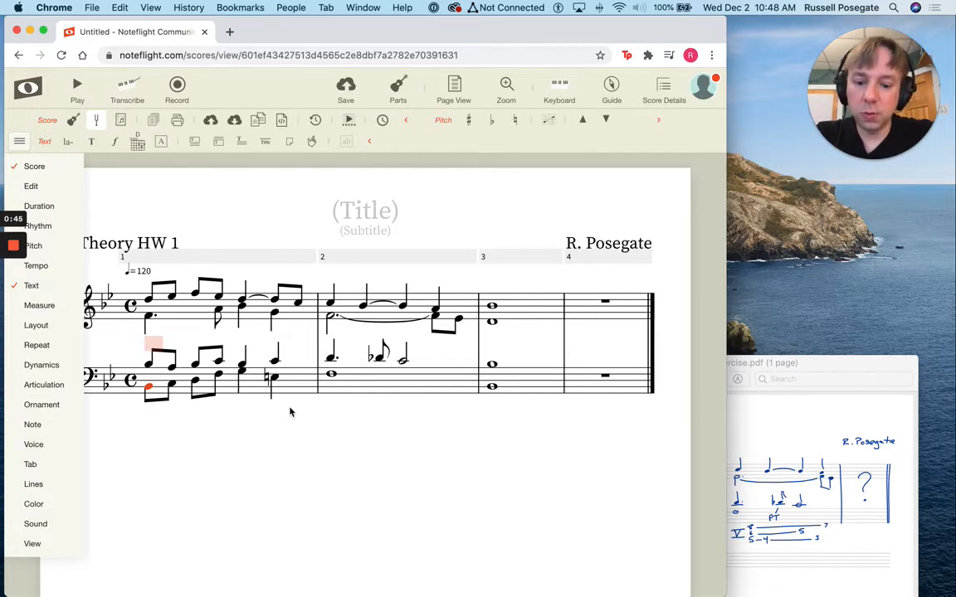
text(Bb)
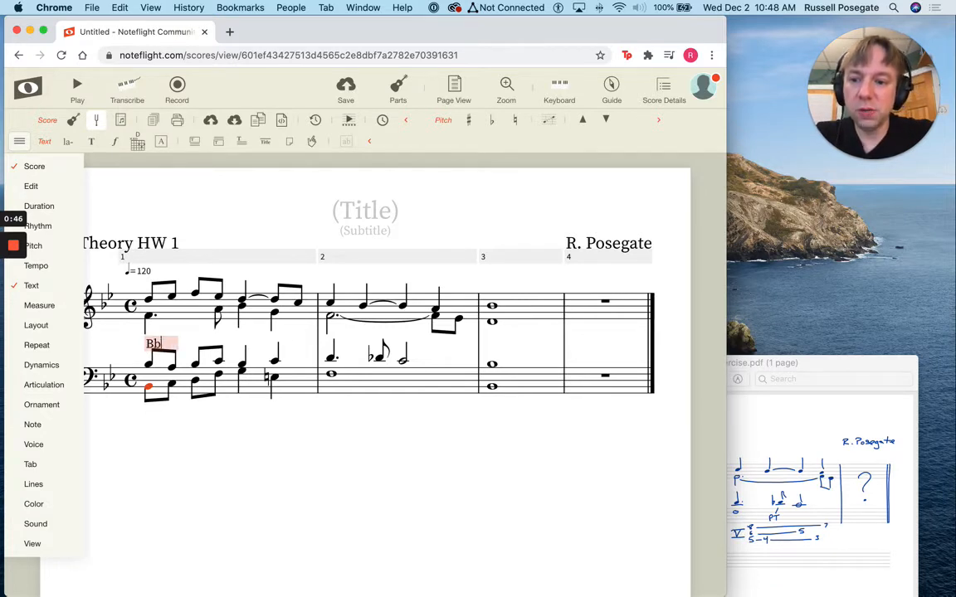
text(:)
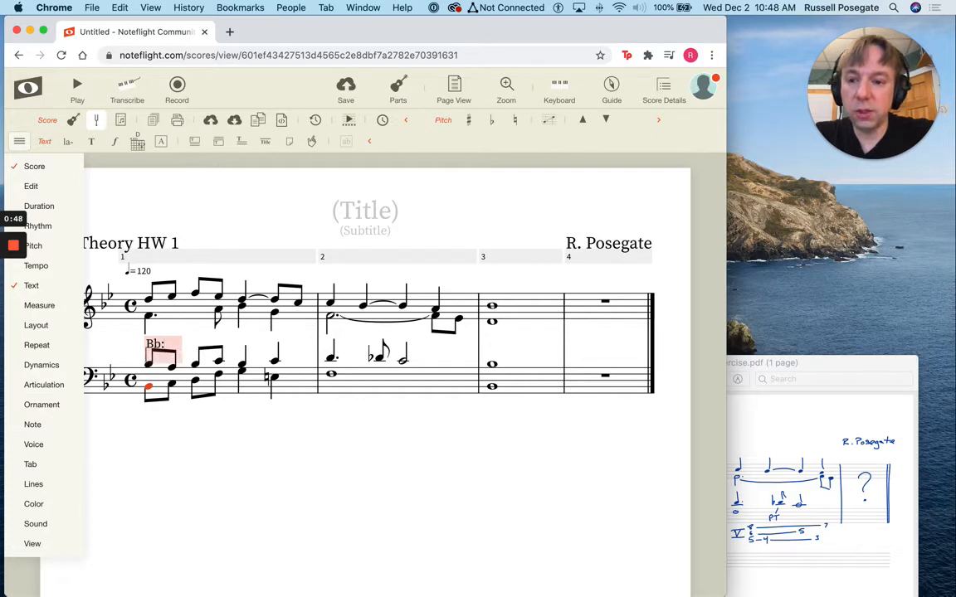
click(334, 481)
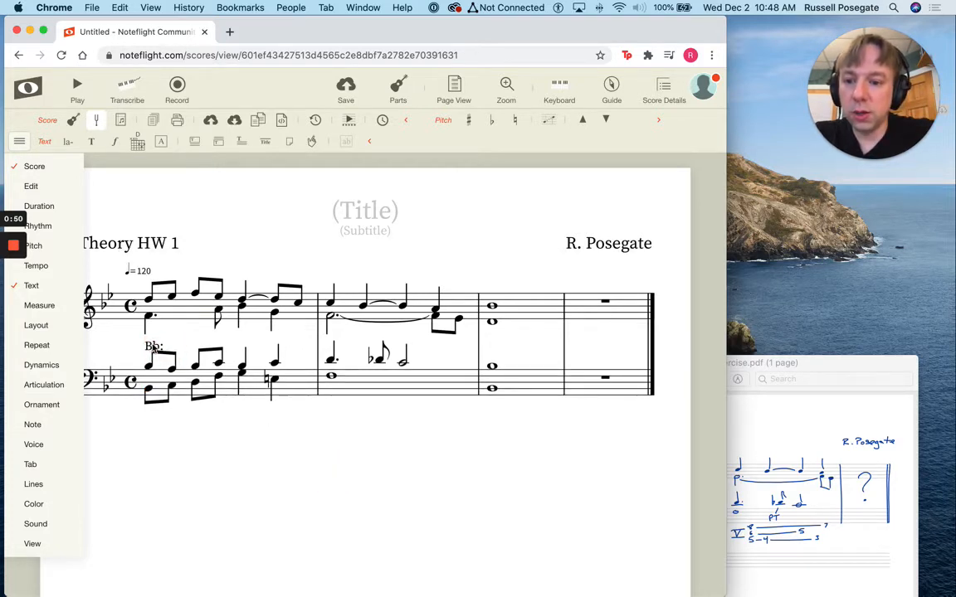
drag(151, 344, 142, 437)
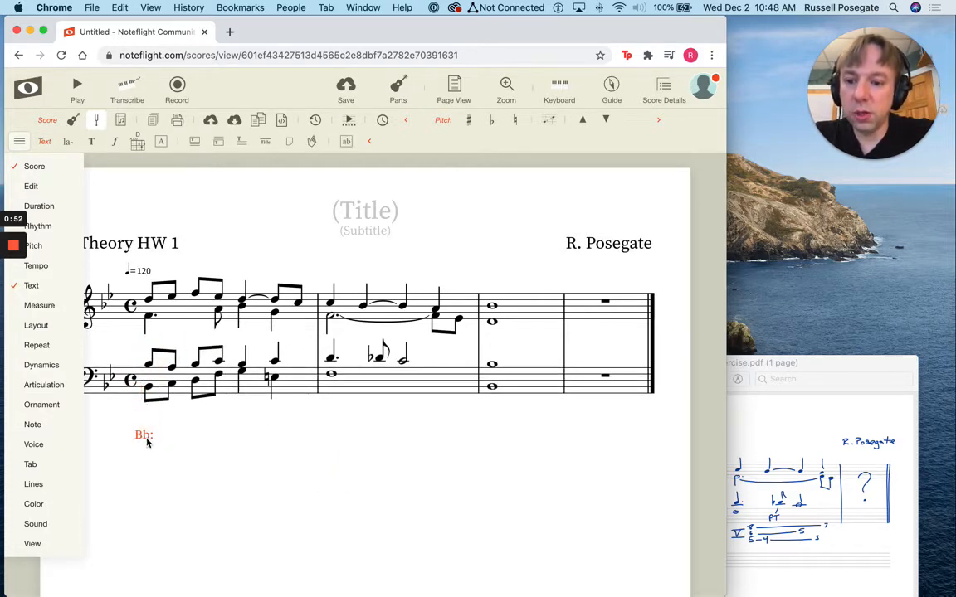
Rewrite the key label as "B{flat}:" and place it just below the bass staff, ahead of the first bass note
double_click(143, 437)
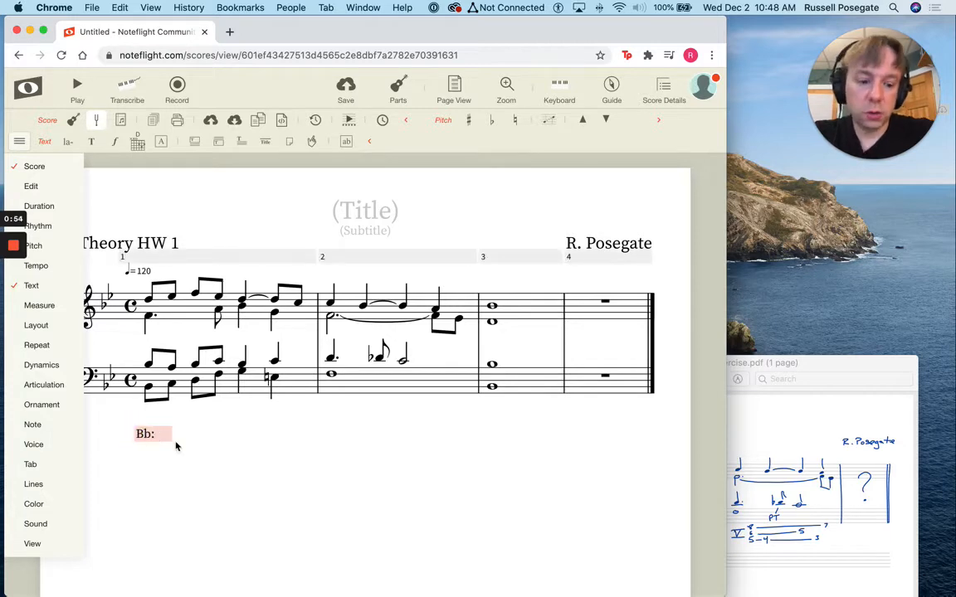
key(BackSpace)
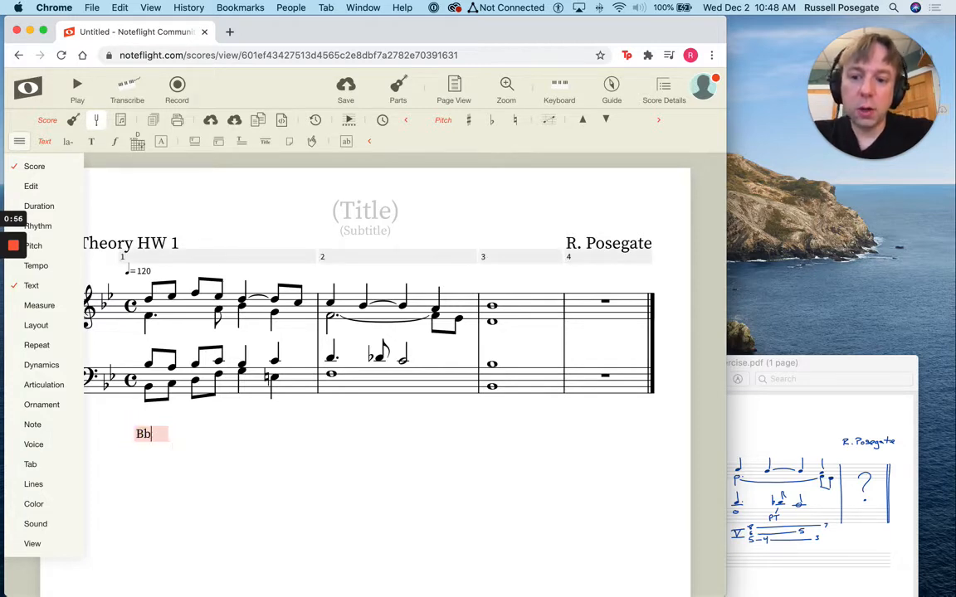
click(196, 498)
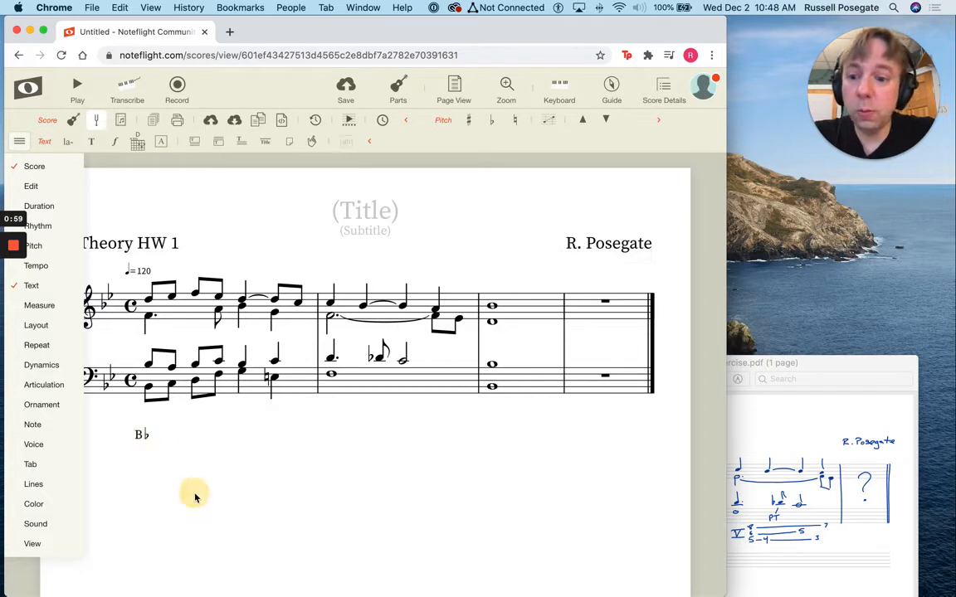
click(141, 434)
double_click(139, 433)
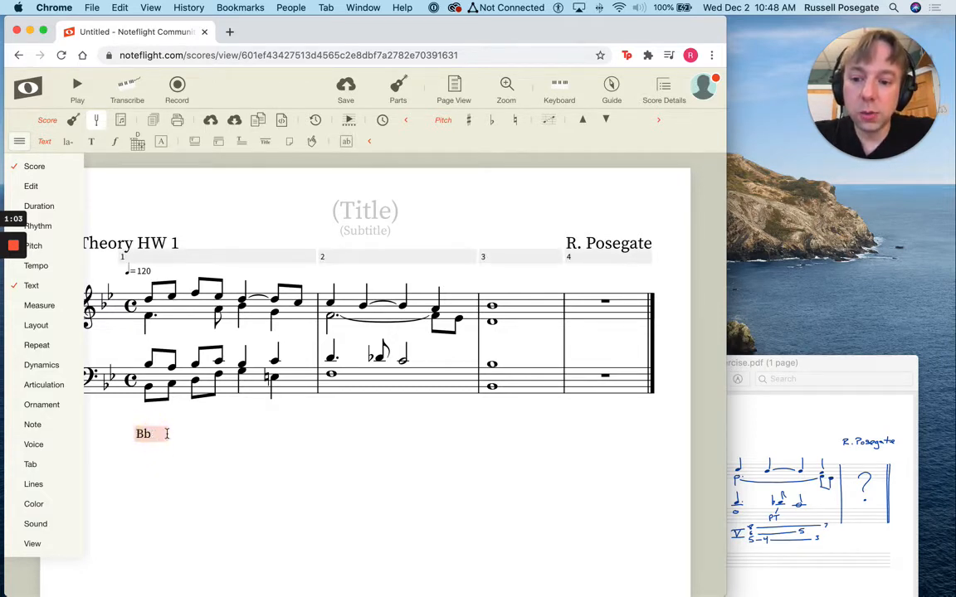
key(BackSpace)
text([)
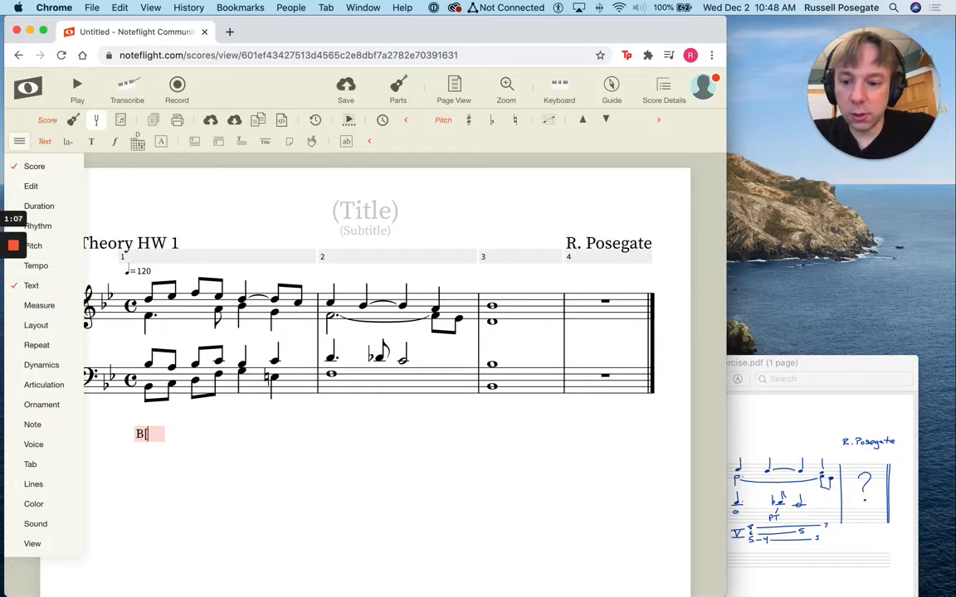
key(BackSpace)
text({)
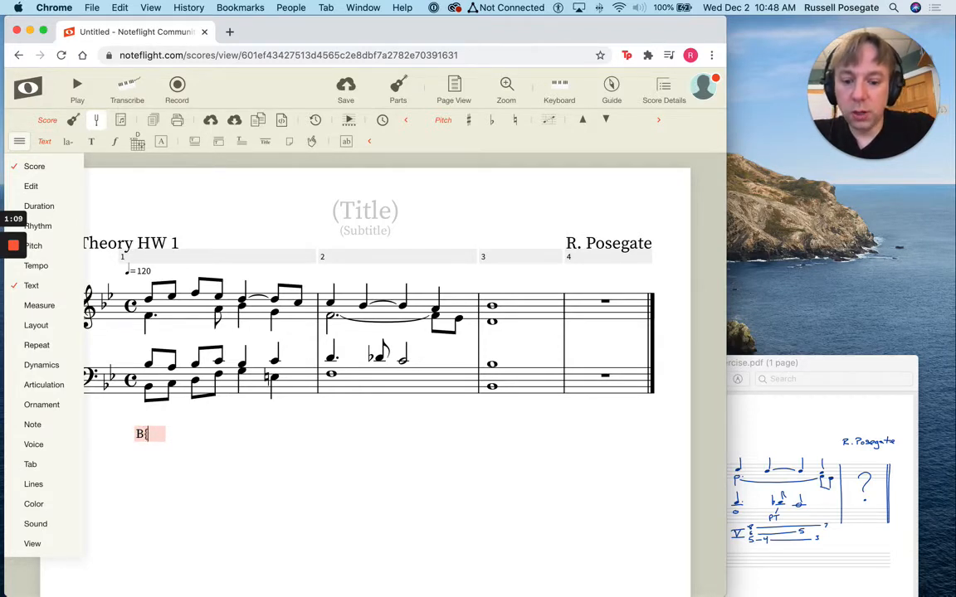
text(flat)
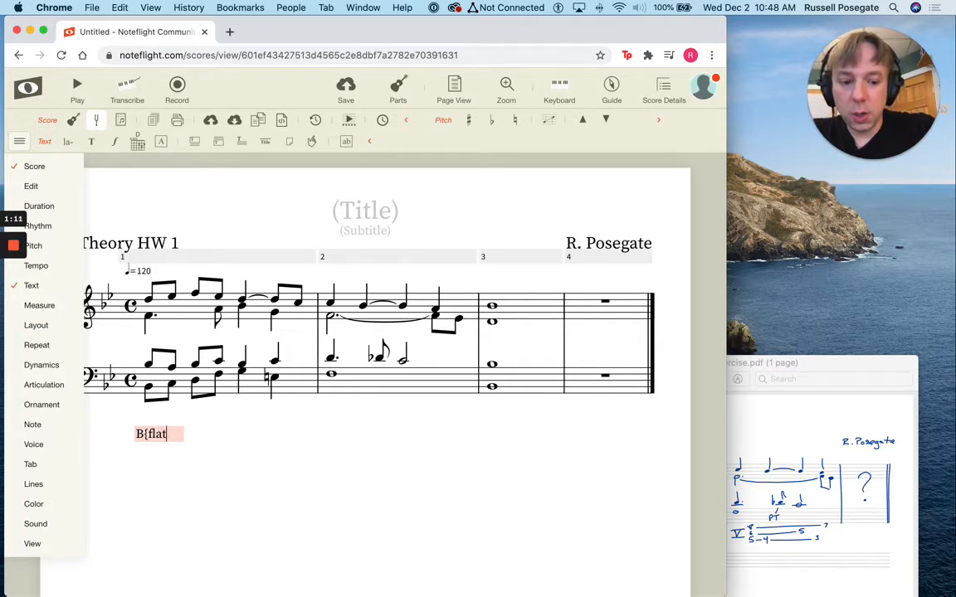
text(}:)
click(165, 491)
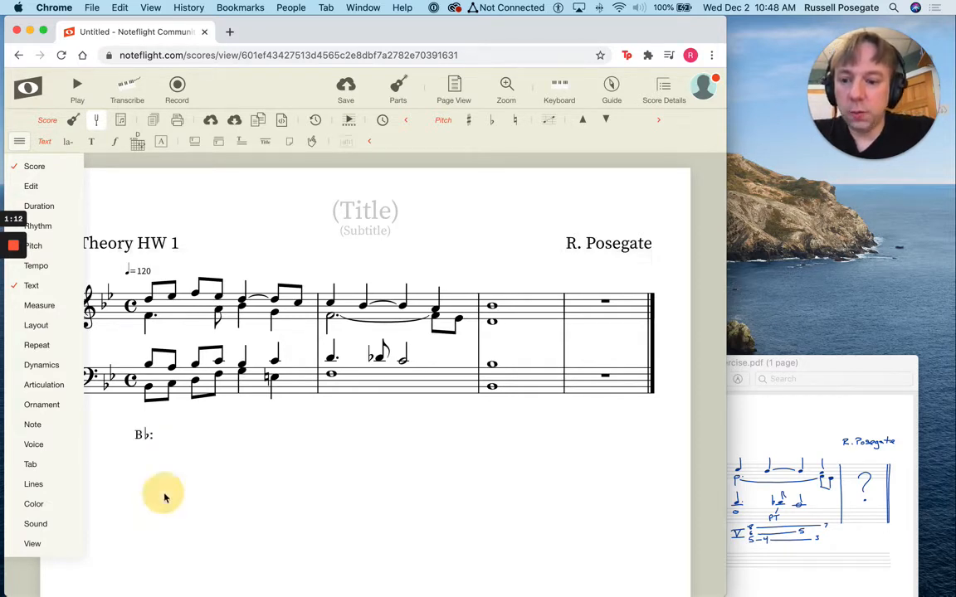
drag(141, 434, 123, 422)
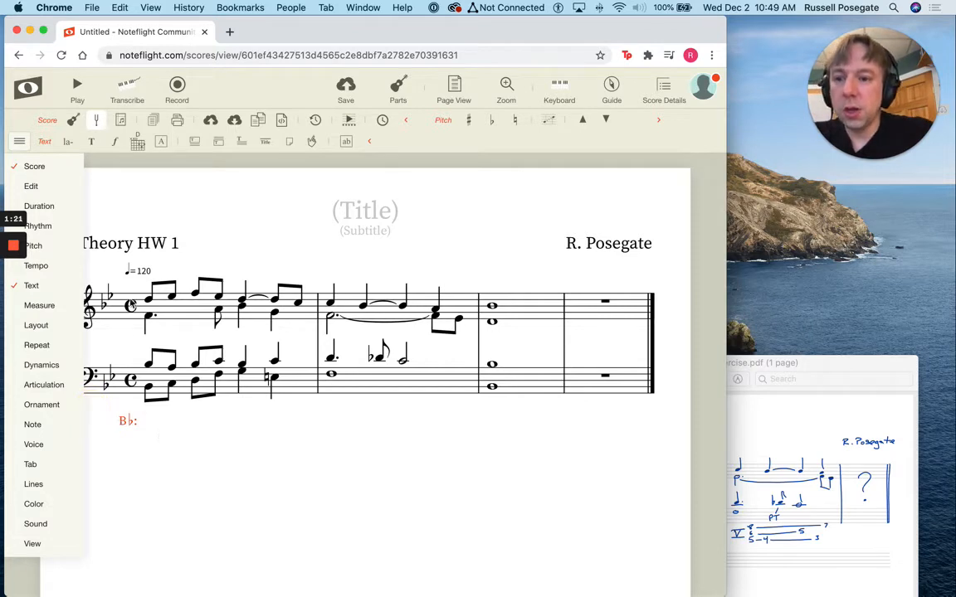
Check the Roman numeral analysis in Example theory exercise.pdf in Preview
click(743, 365)
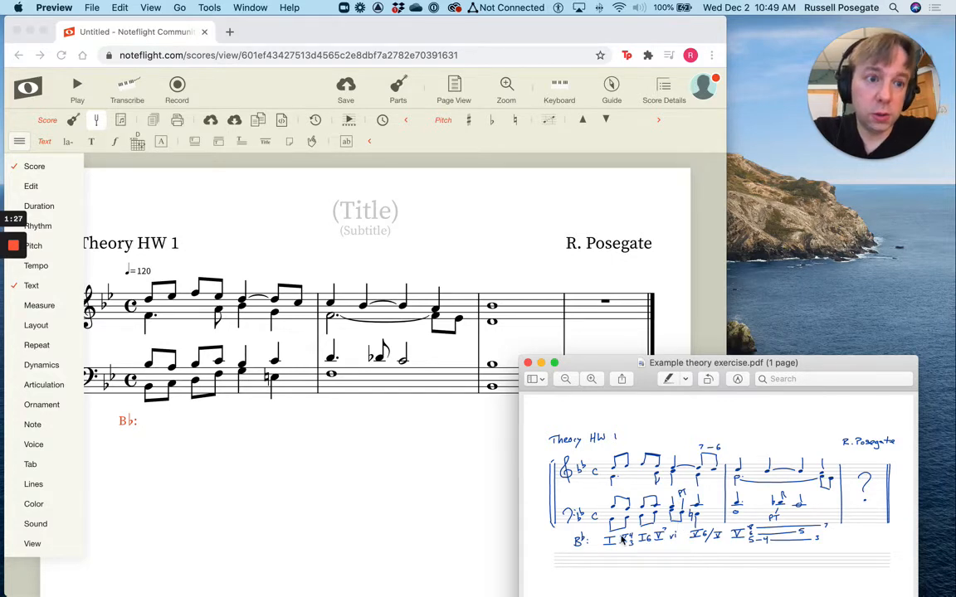
click(66, 147)
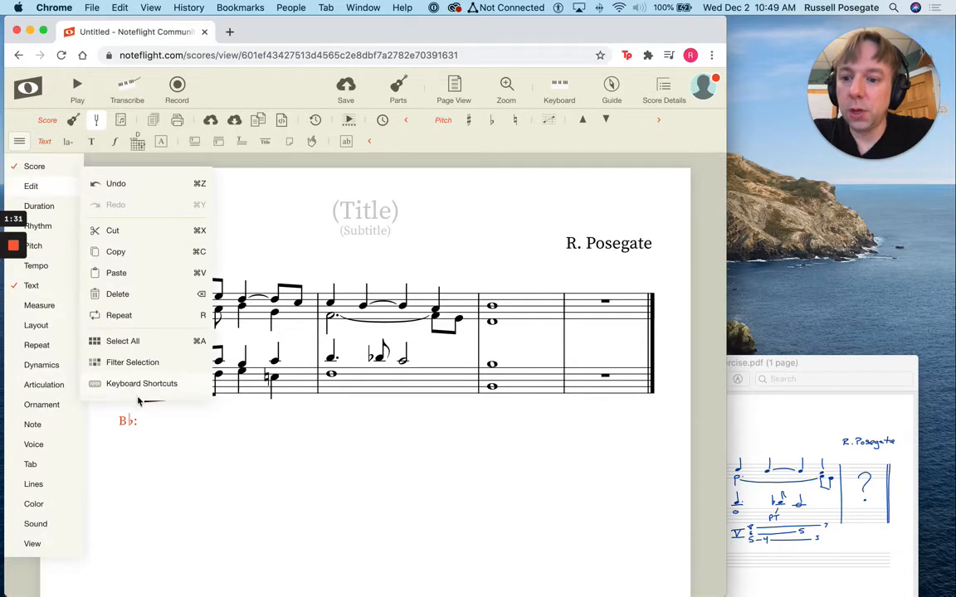
click(205, 449)
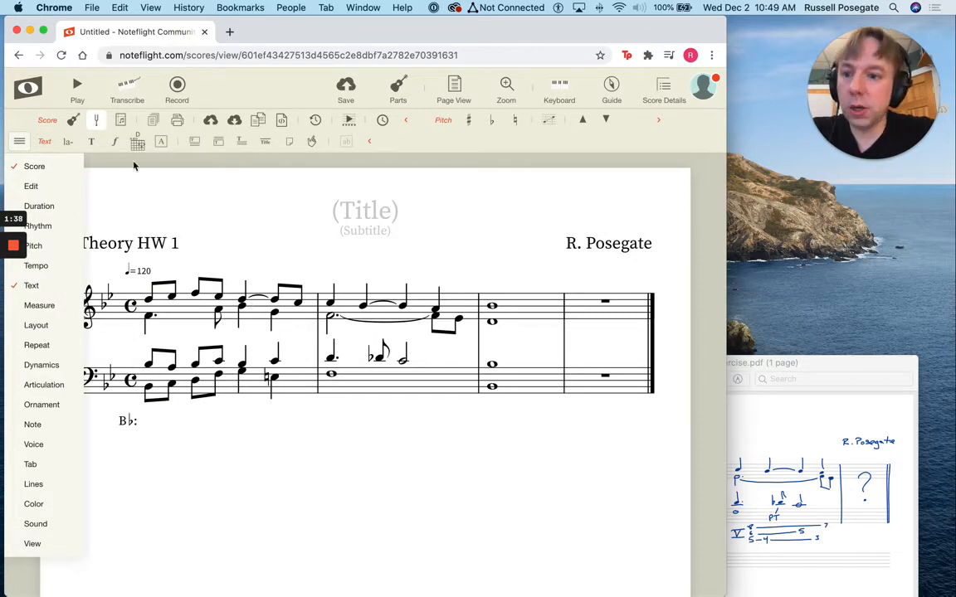
Hide the side menu and enter the lyric "I" under the first bass note of measure 1
click(149, 389)
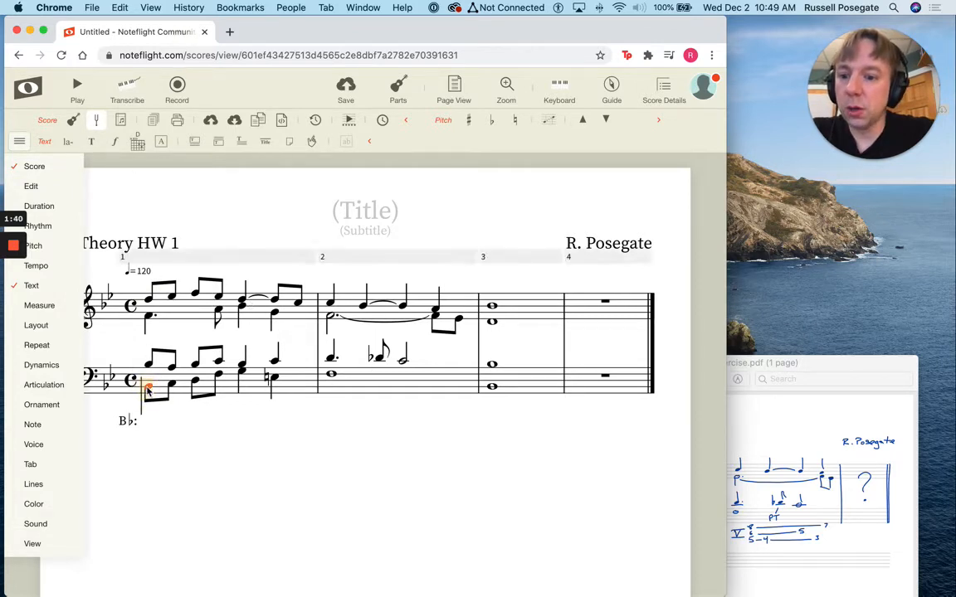
click(70, 142)
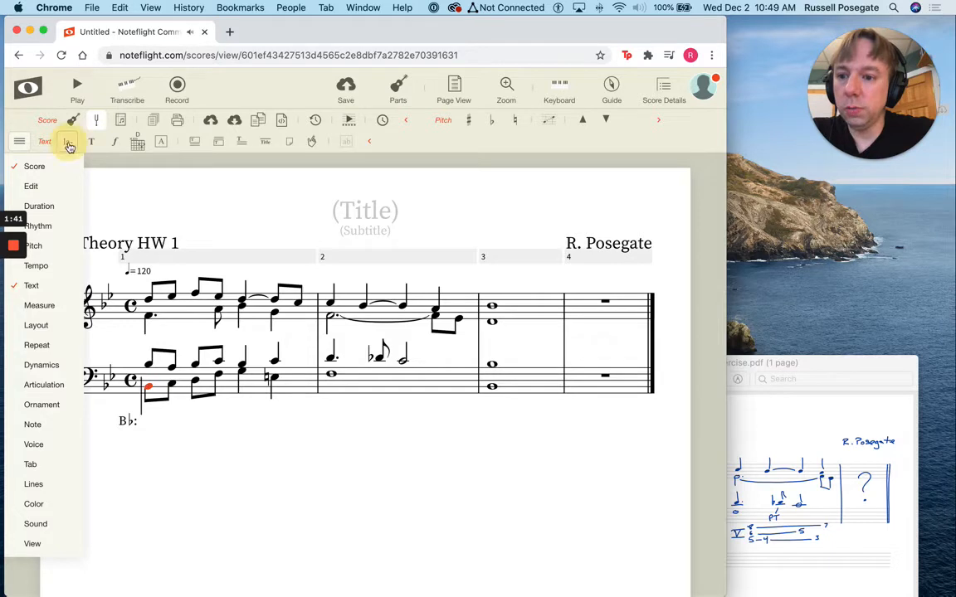
click(23, 143)
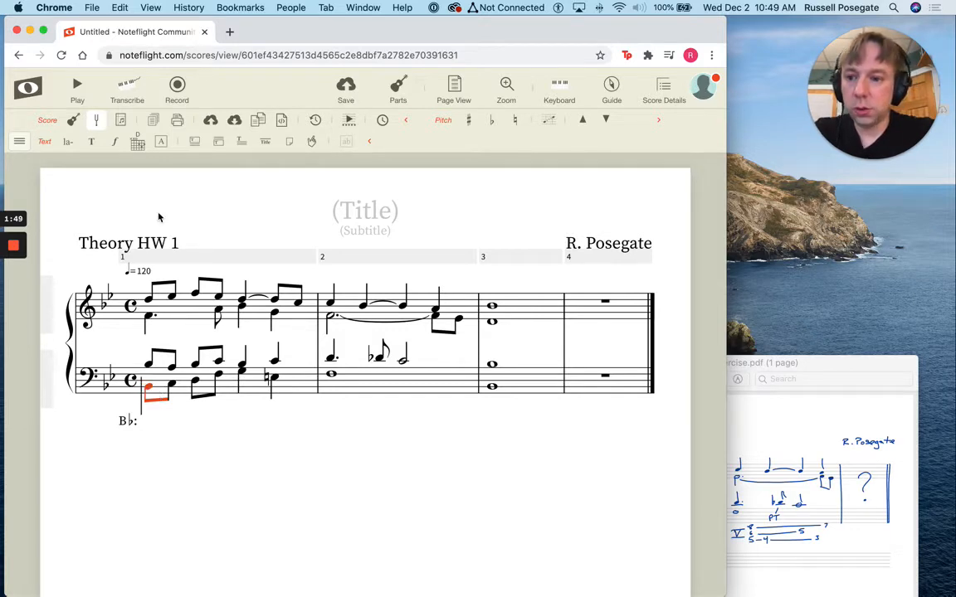
click(70, 142)
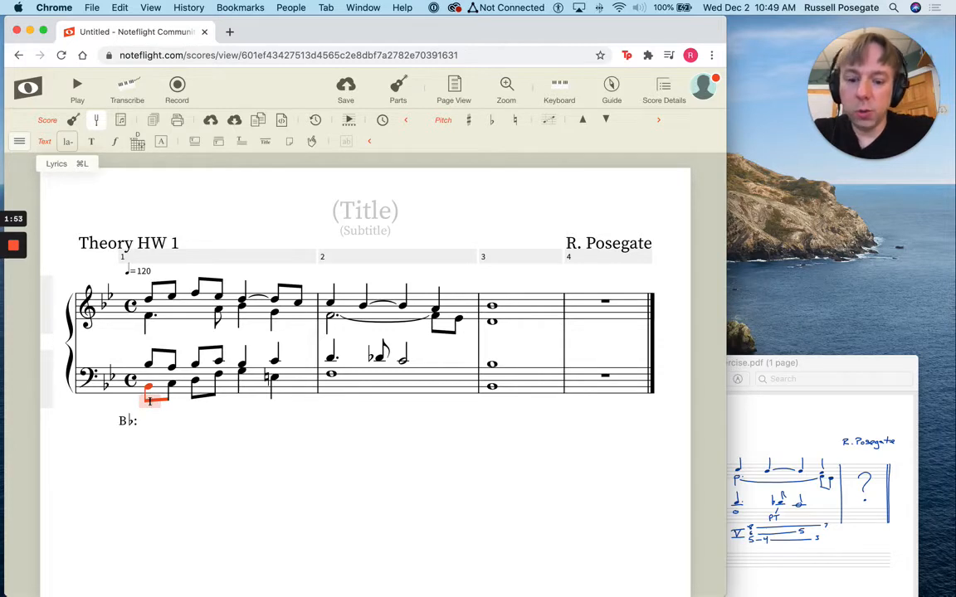
text(I)
key(space)
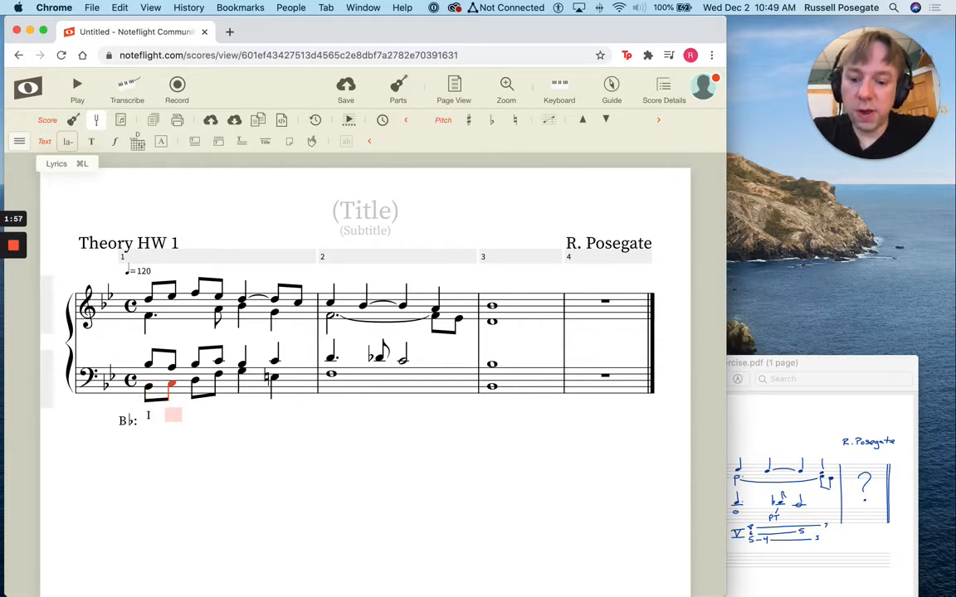
Enter the lyrics "V", "I6", "V7" and "vi" under the next four bass notes of measure 1
text(V)
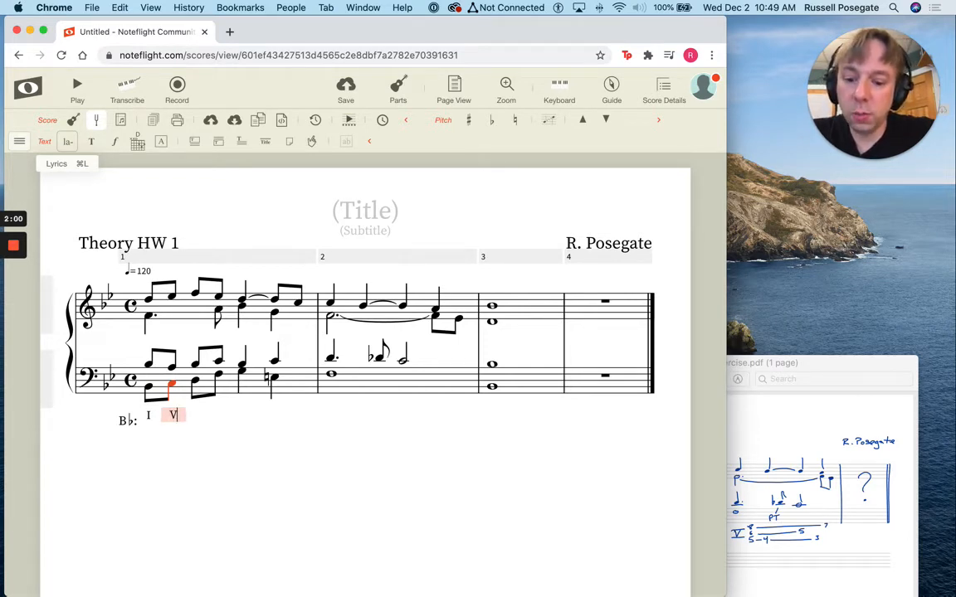
key(space)
text(I)
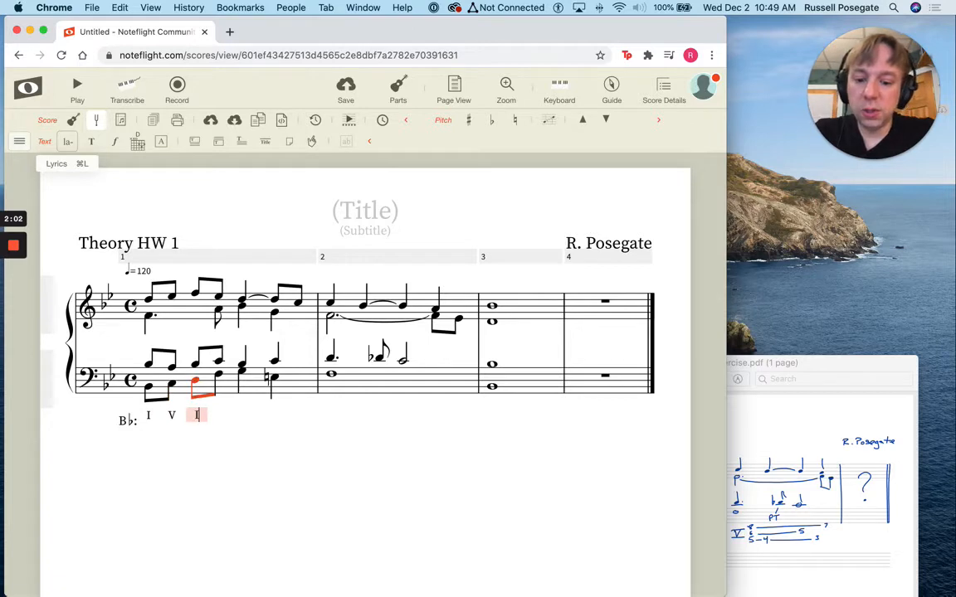
text(6)
key(space)
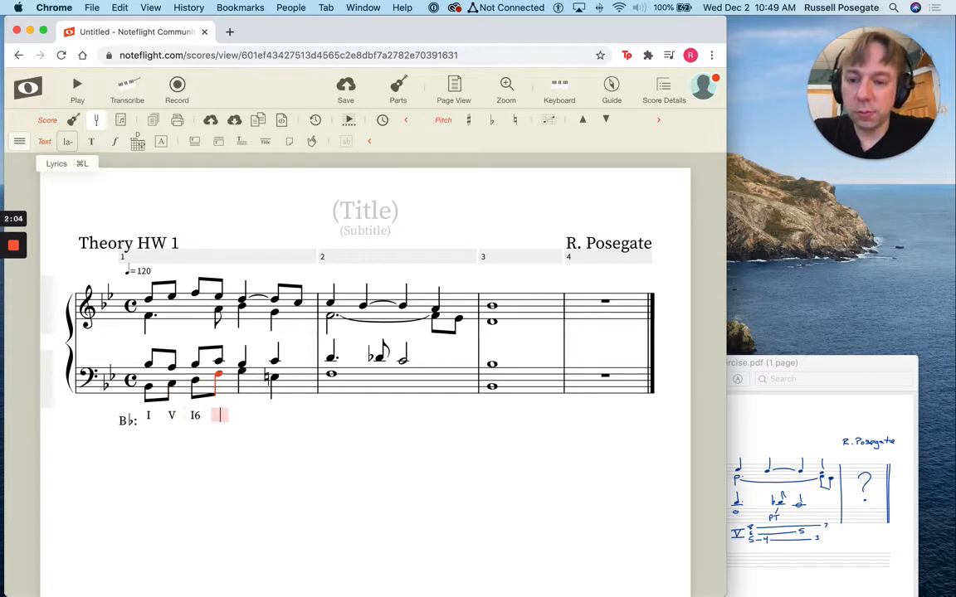
text(V7)
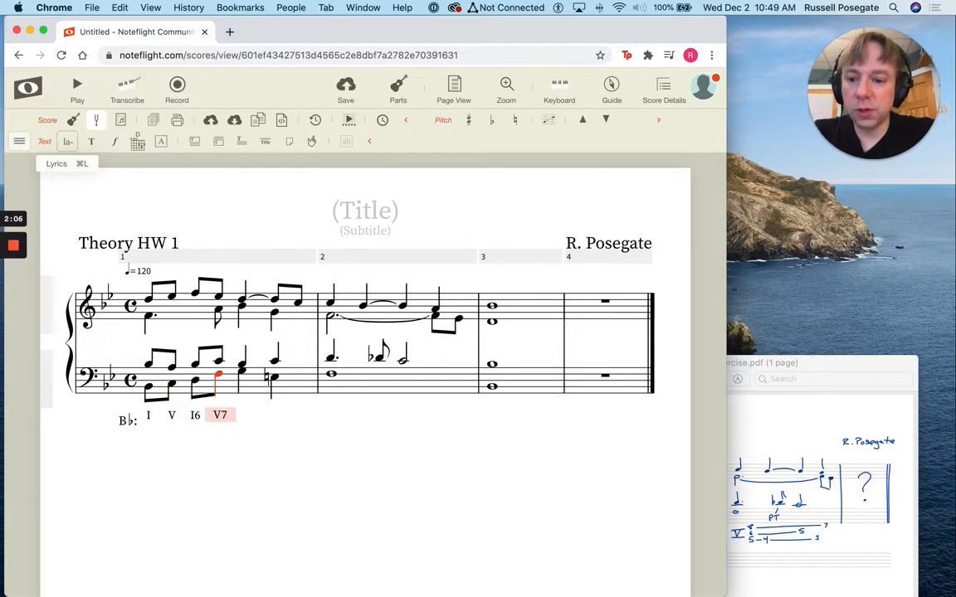
key(space)
text(vi)
key(space)
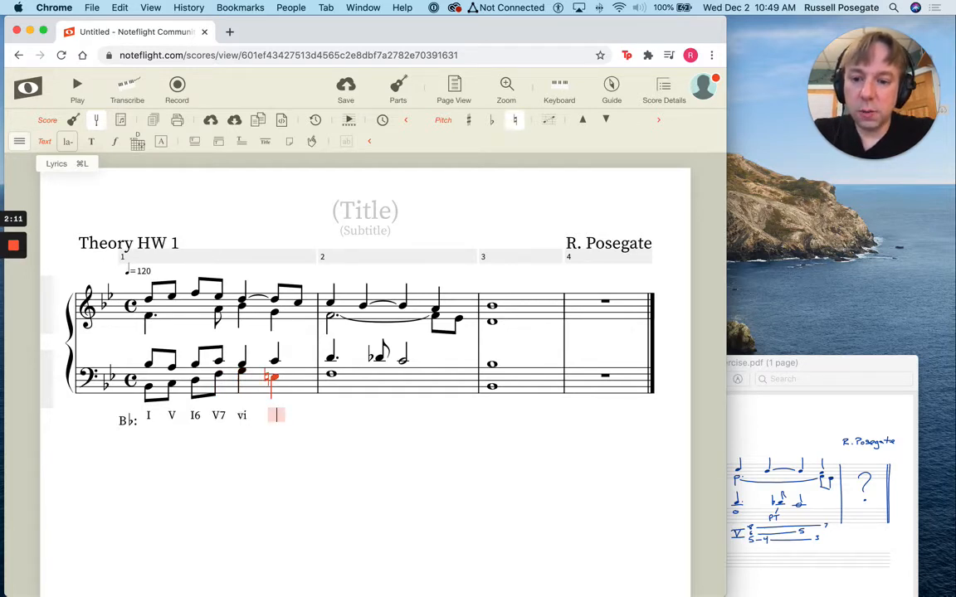
Enter the lyrics "V6/V" under measure 1's last bass note, "V" under measure 2's bass note and "I" under measure 3's
text(V6/V)
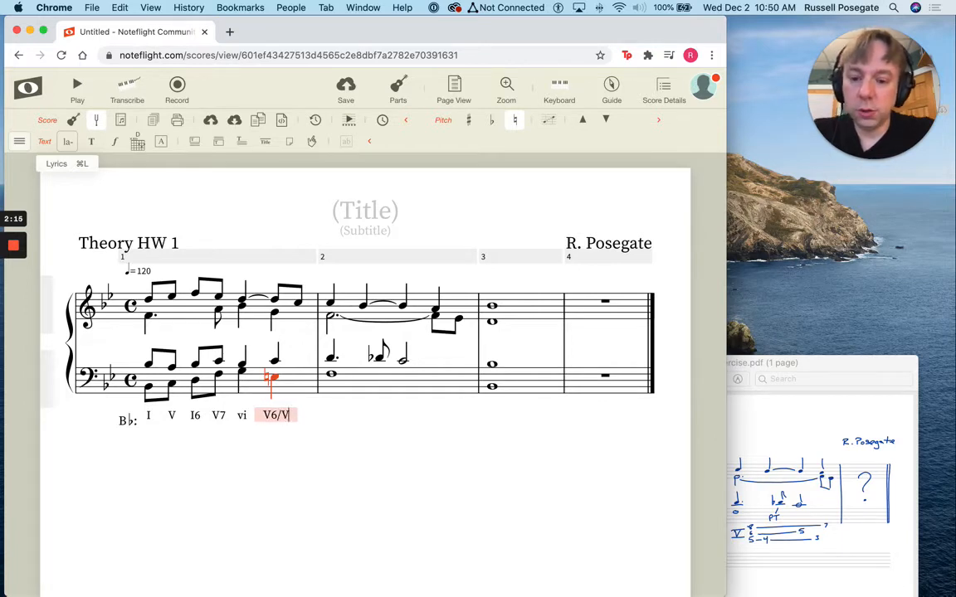
key(space)
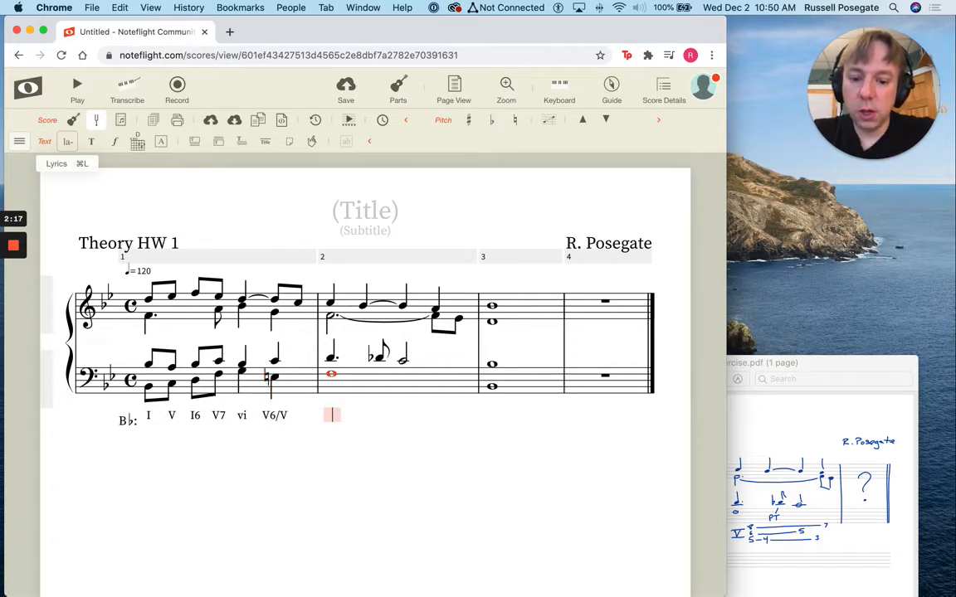
text(V)
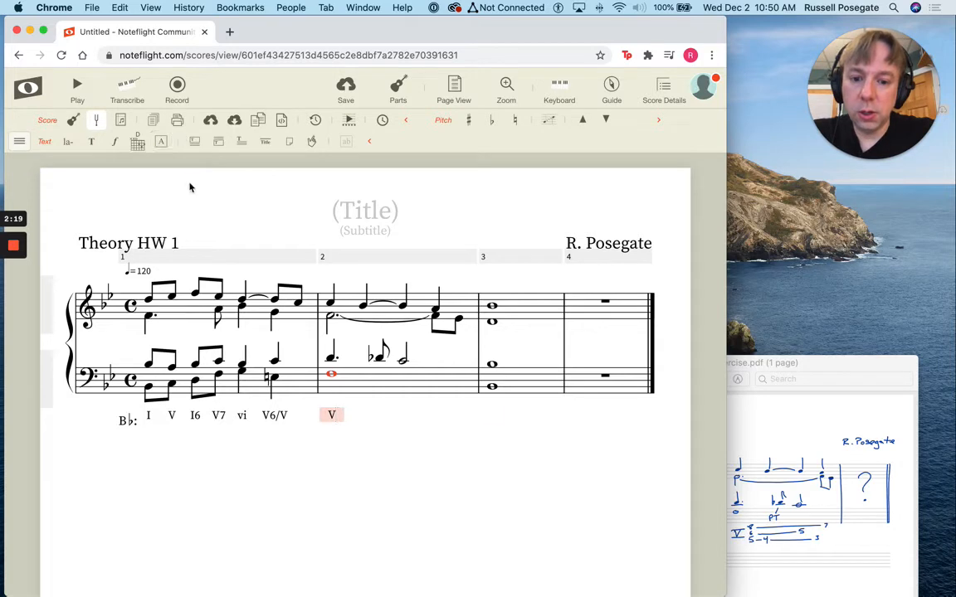
key(space)
text(I)
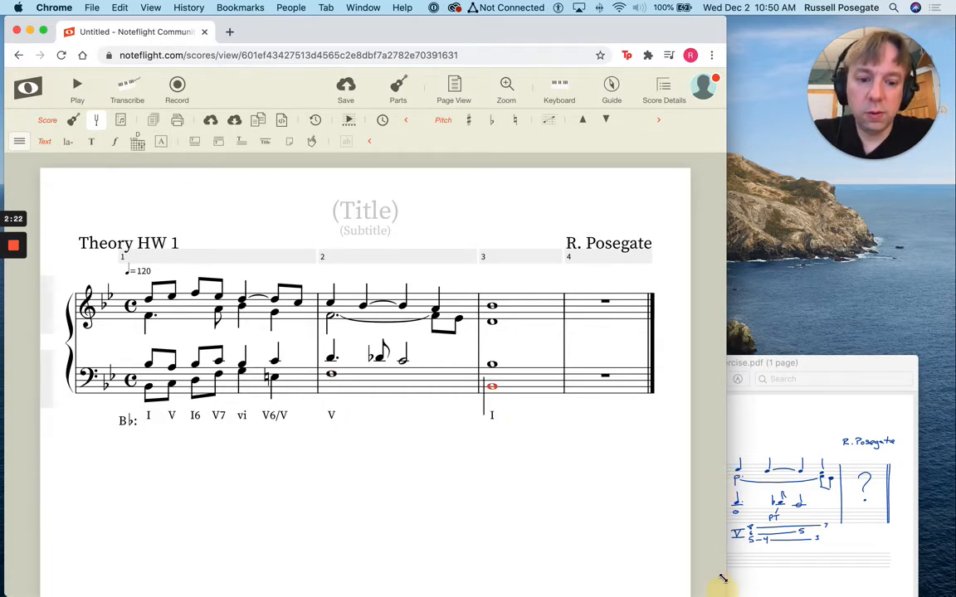
Shorten the browser window and move the exercise PDF so its handwritten analysis shows directly below the score
drag(719, 581, 716, 445)
drag(770, 393, 462, 365)
click(614, 341)
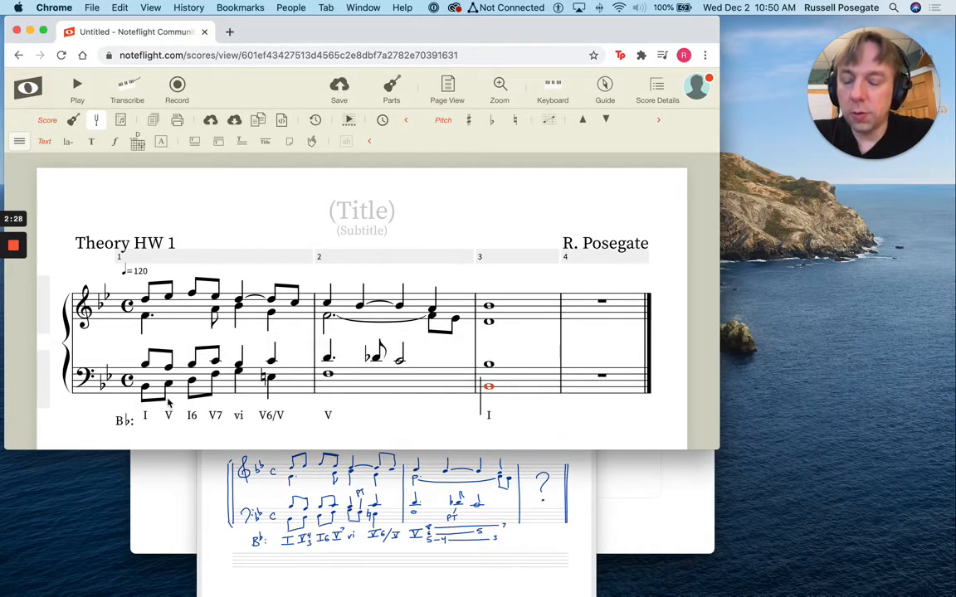
Attach the stacked figures 4 over 3 to measure 1's second bass note and place them just right of its V
click(169, 389)
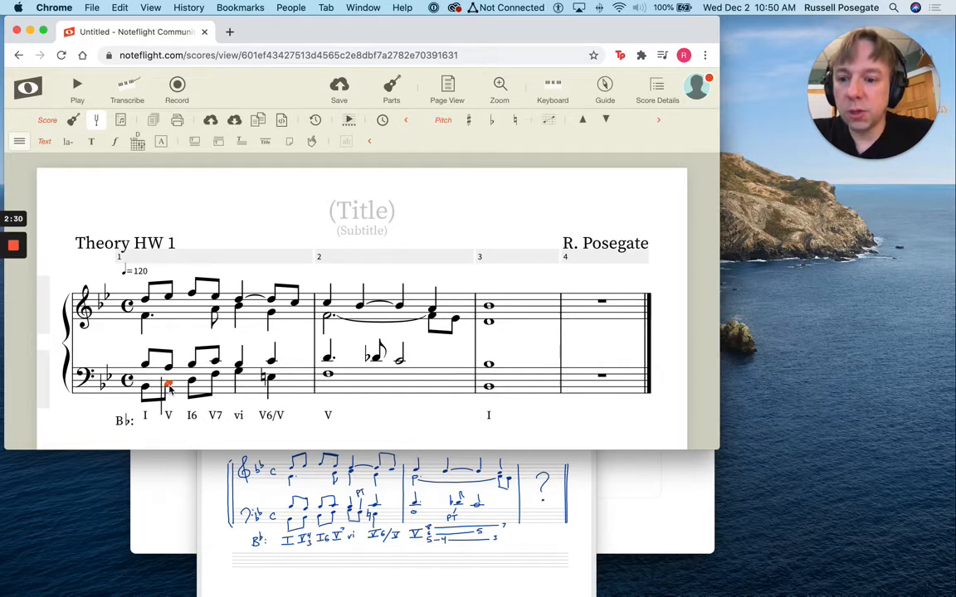
click(136, 146)
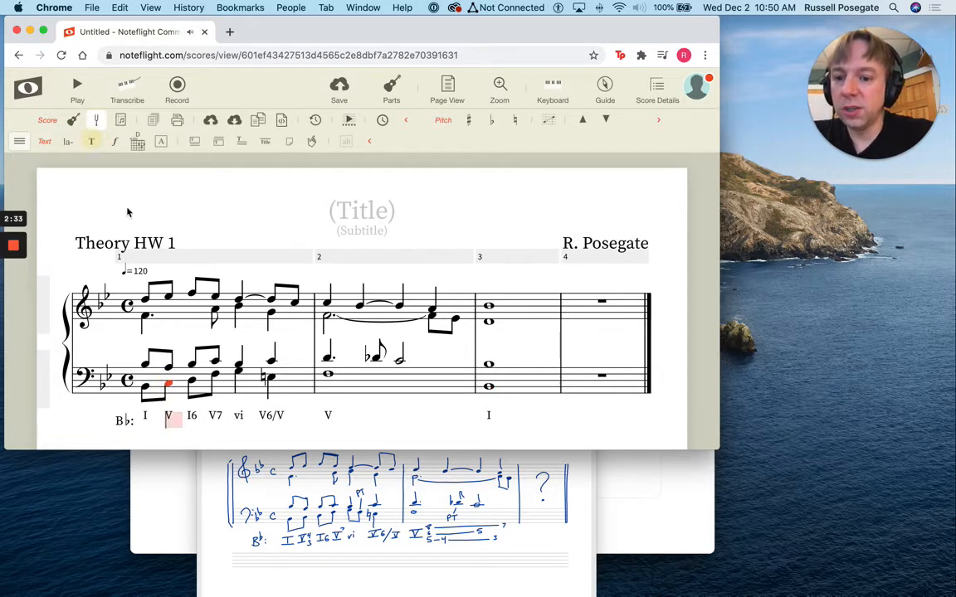
text(43)
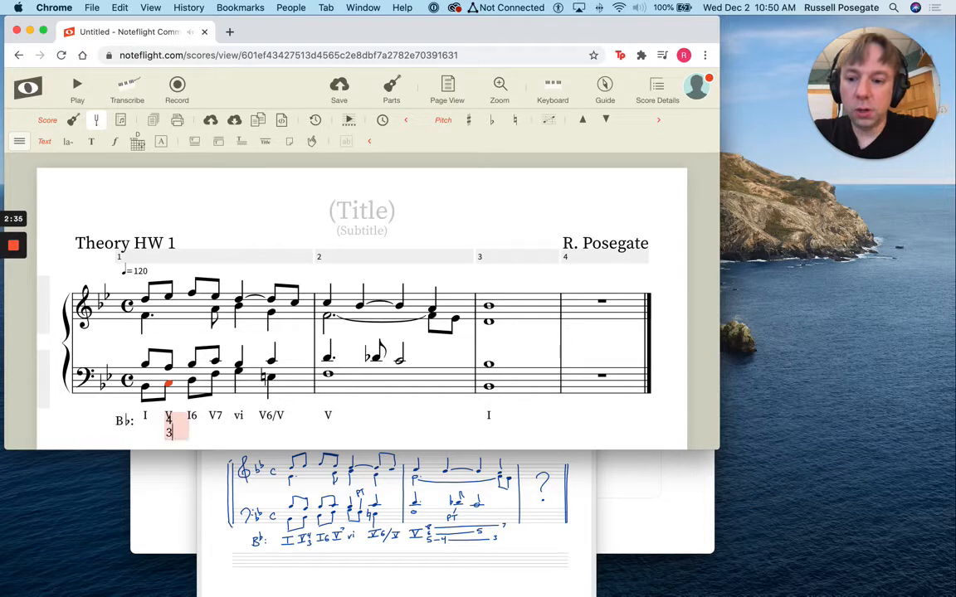
click(369, 417)
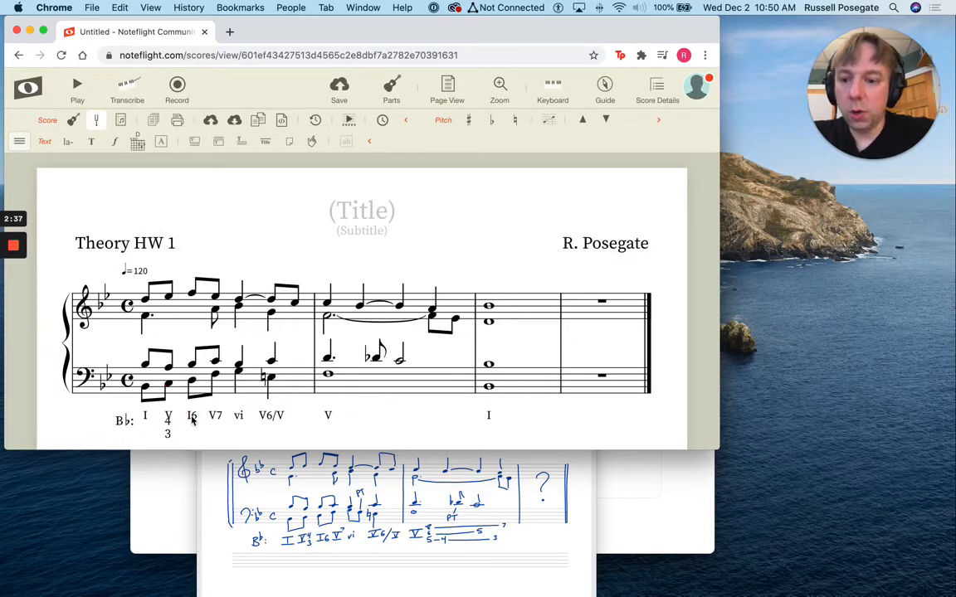
drag(171, 432, 177, 419)
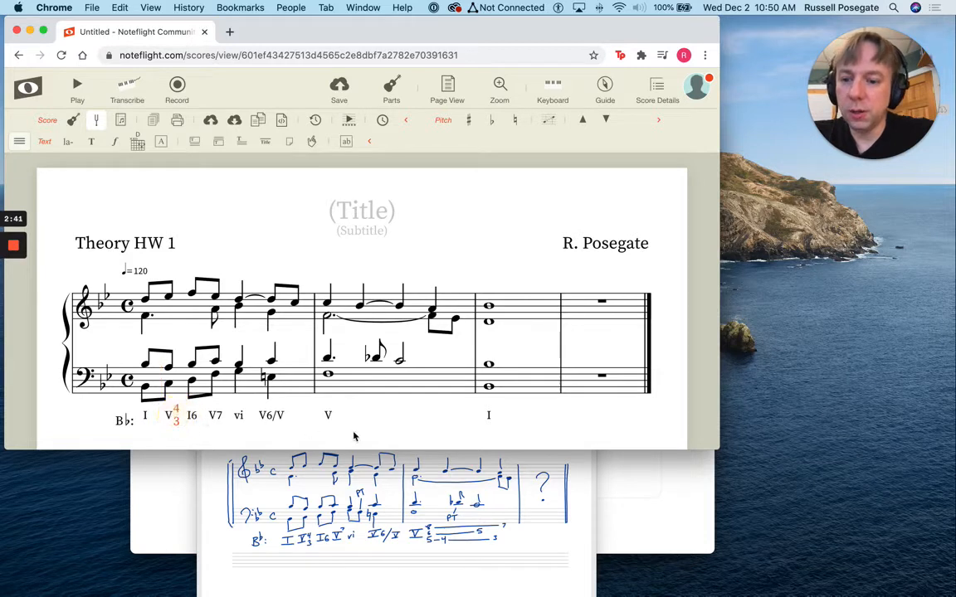
click(408, 423)
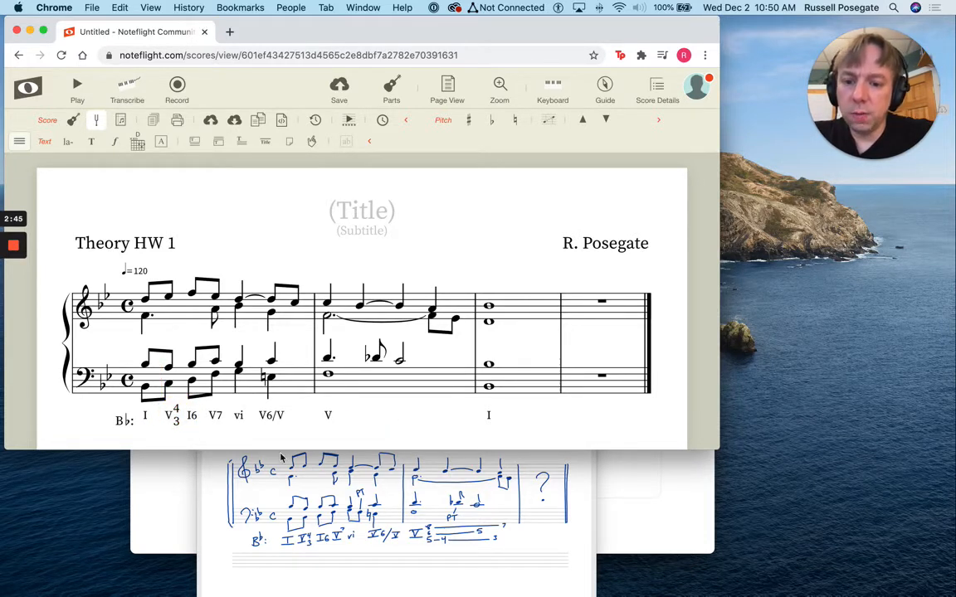
Attach the stacked figures 8, 6 and 5 to measure 2's bass whole note and place them just right of its V
click(345, 407)
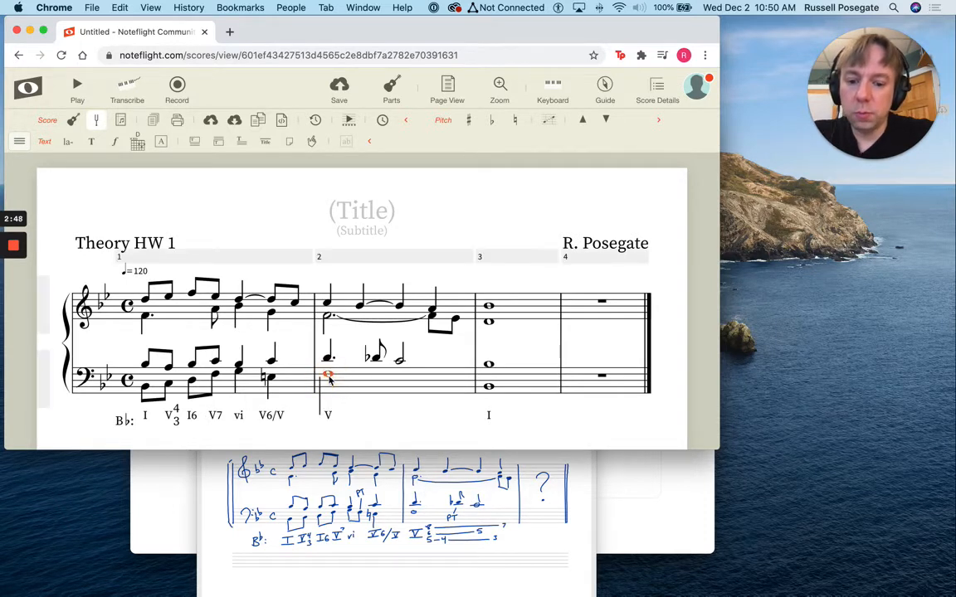
text(8)
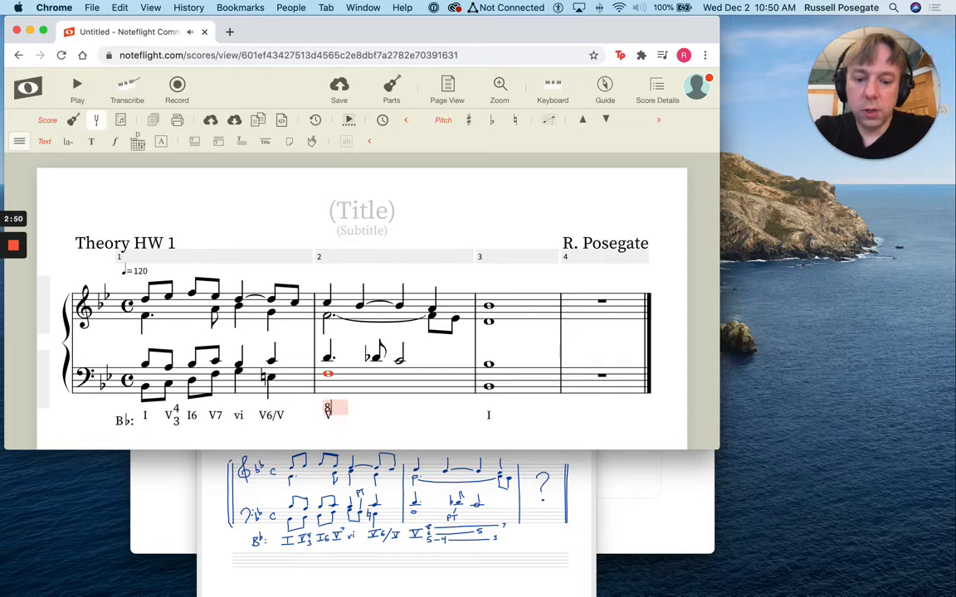
key(Return)
text(6)
key(Return)
text(4)
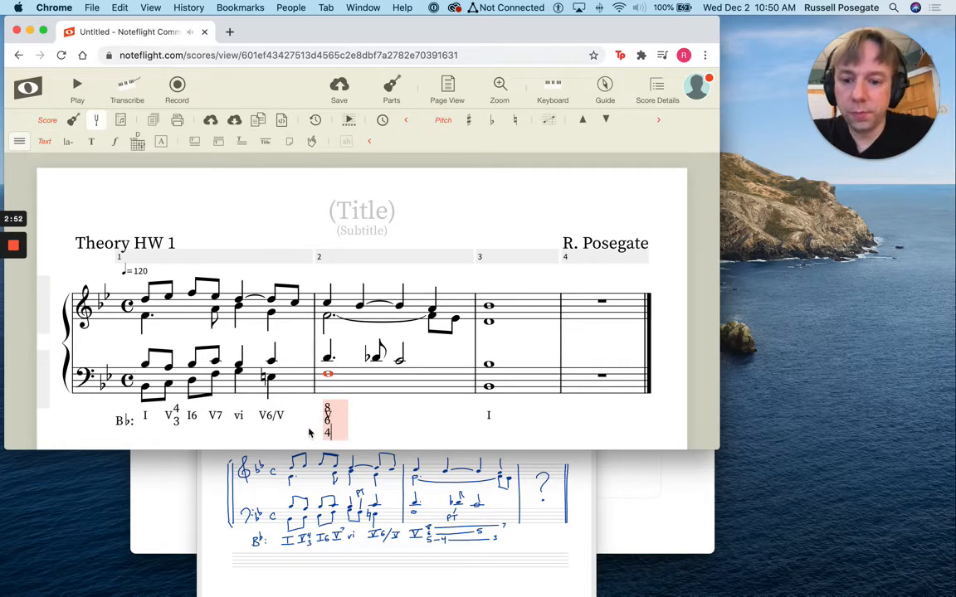
key(BackSpace)
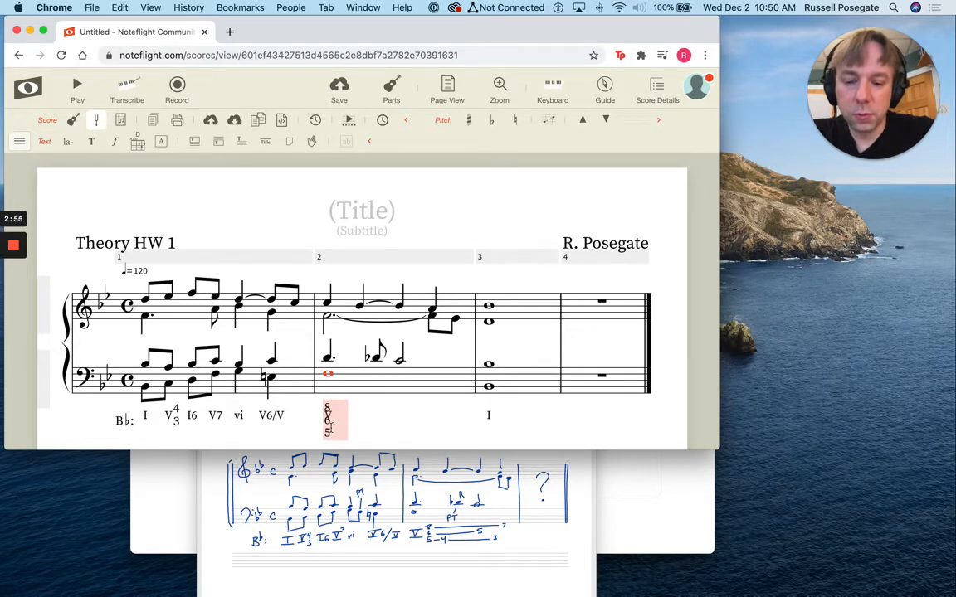
click(374, 415)
drag(329, 418, 344, 414)
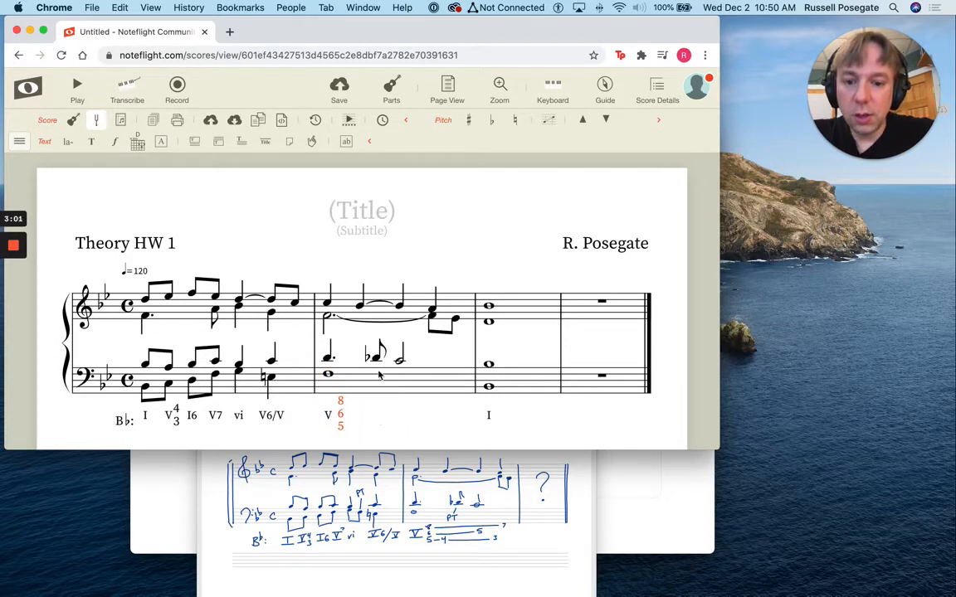
click(357, 423)
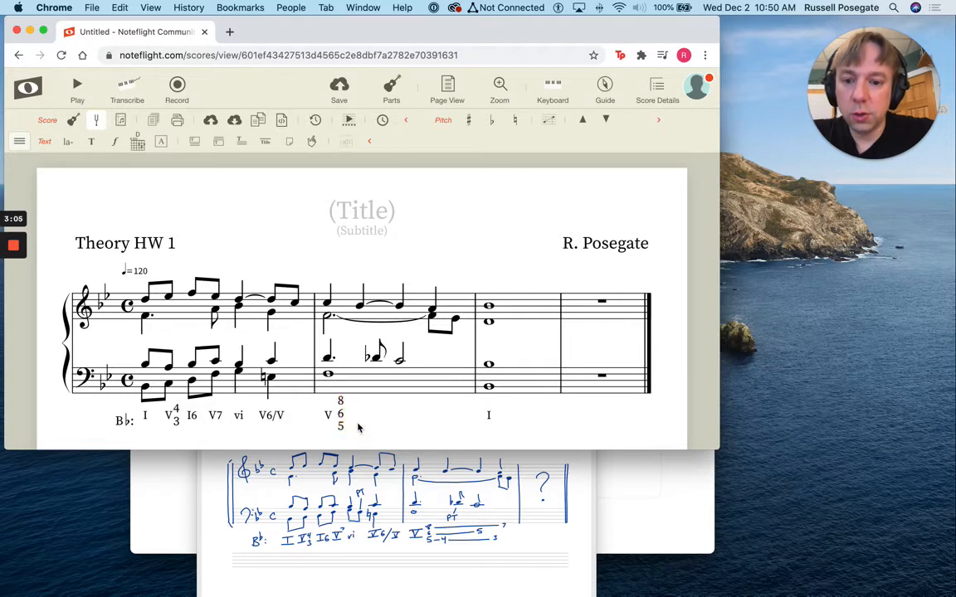
Extend the lowest line of measure 2's stacked figures to read "5—4"
click(341, 415)
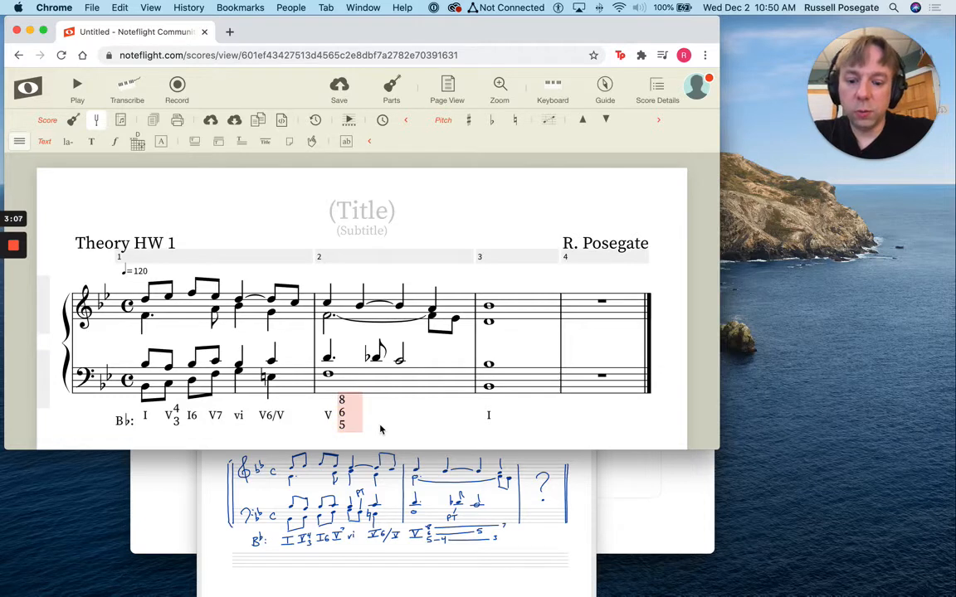
text(-)
text(4)
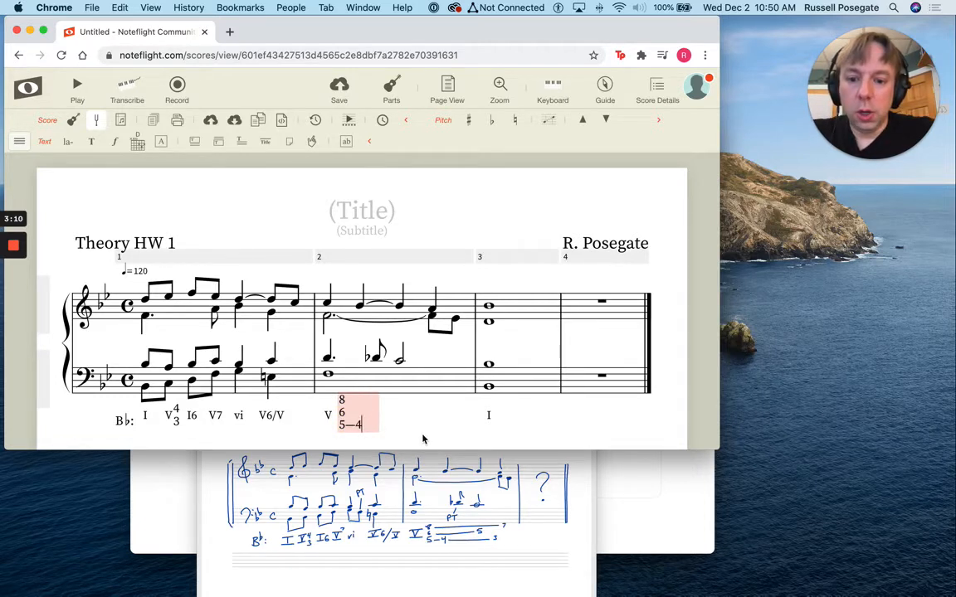
click(411, 428)
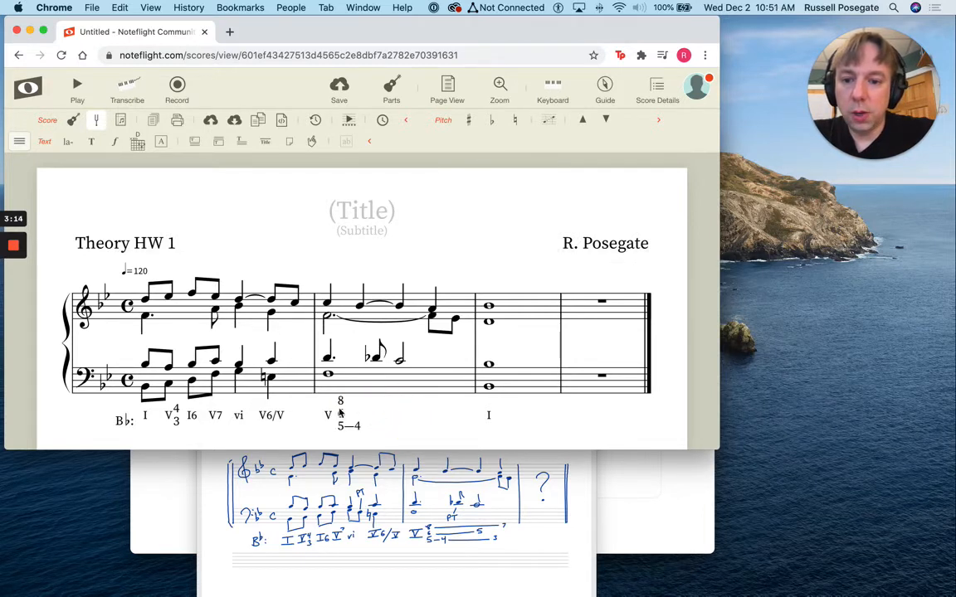
Try plus signs on both sides of the dash in the lowest line of measure 2's figures
click(355, 428)
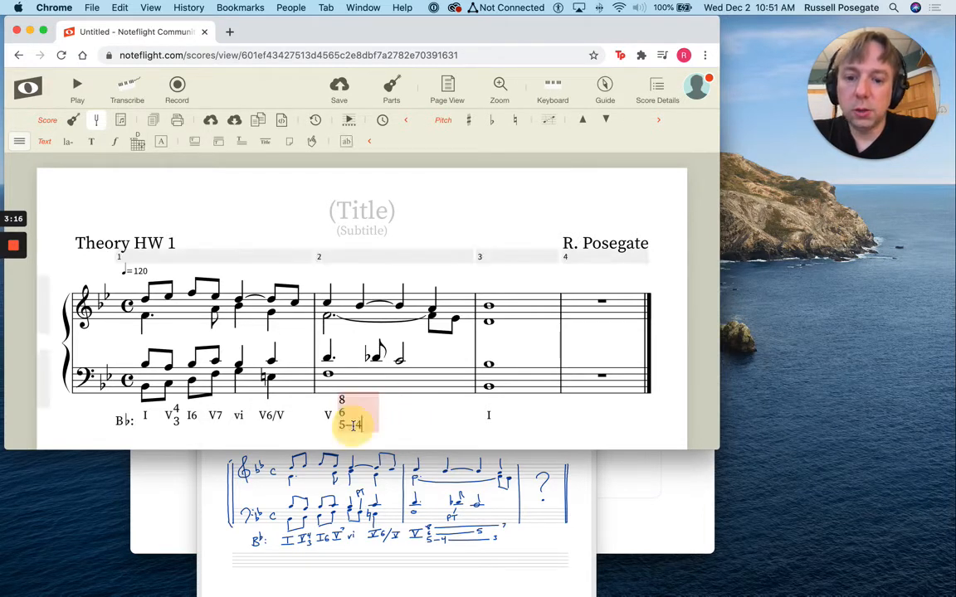
key(Left)
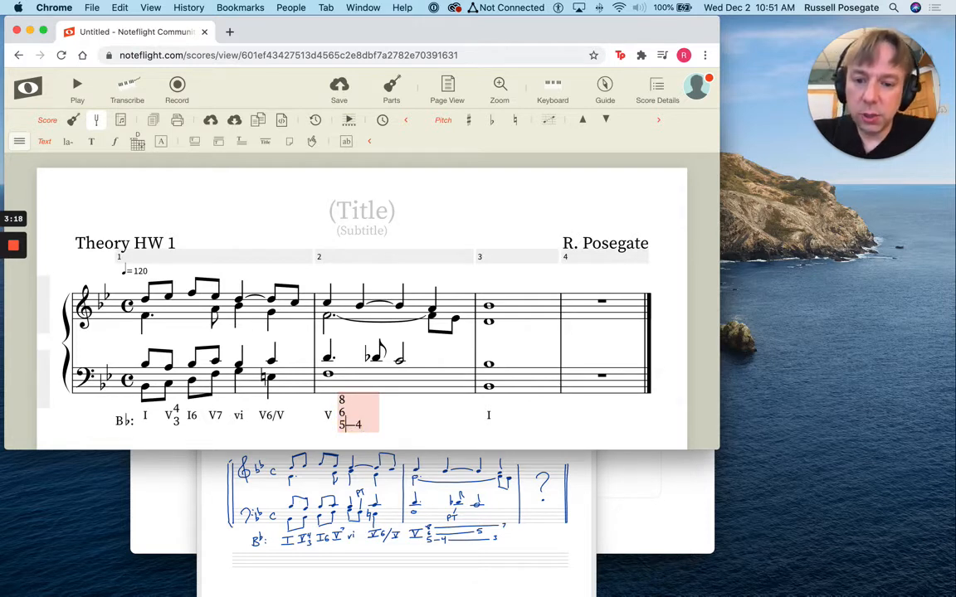
text(+—)
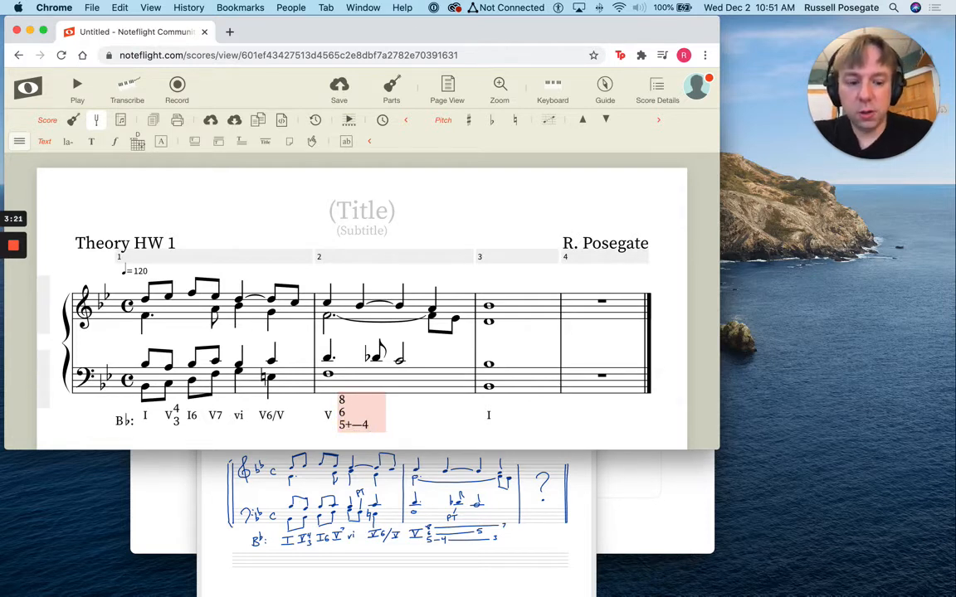
text(+)
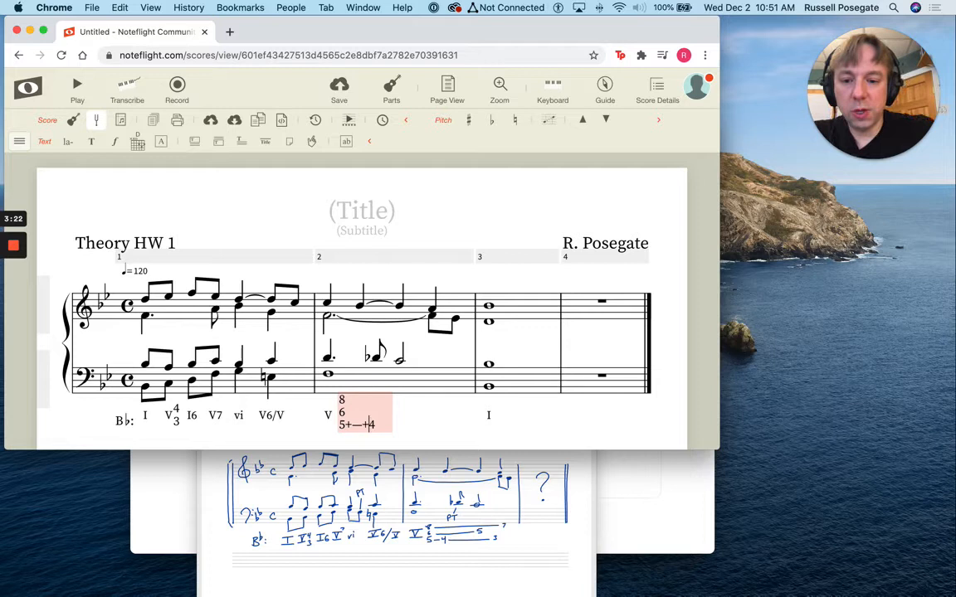
click(429, 442)
Replace the plus signs around the dash with spaces so the lowest figure line reads "5 — 4"
double_click(367, 425)
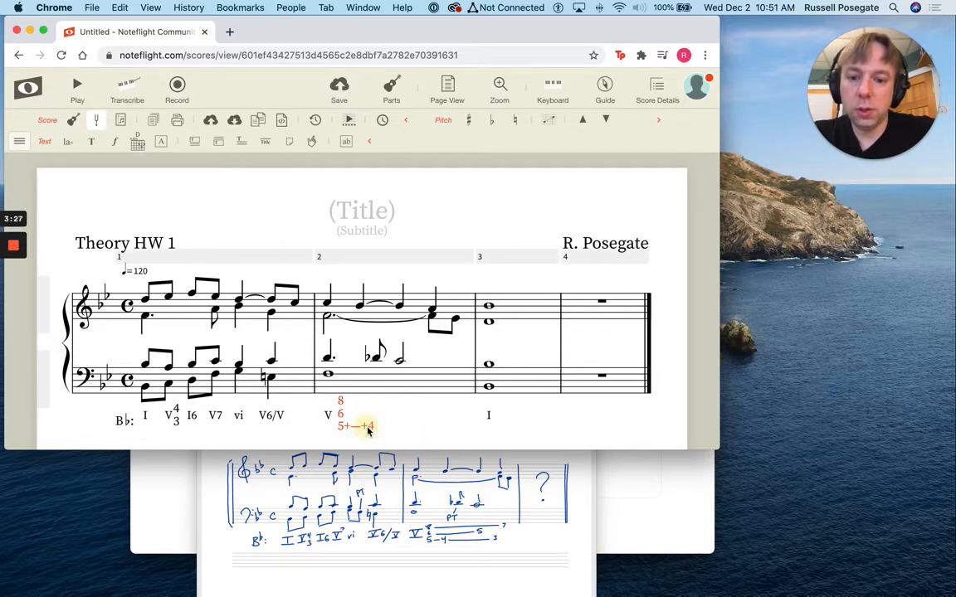
key(BackSpace)
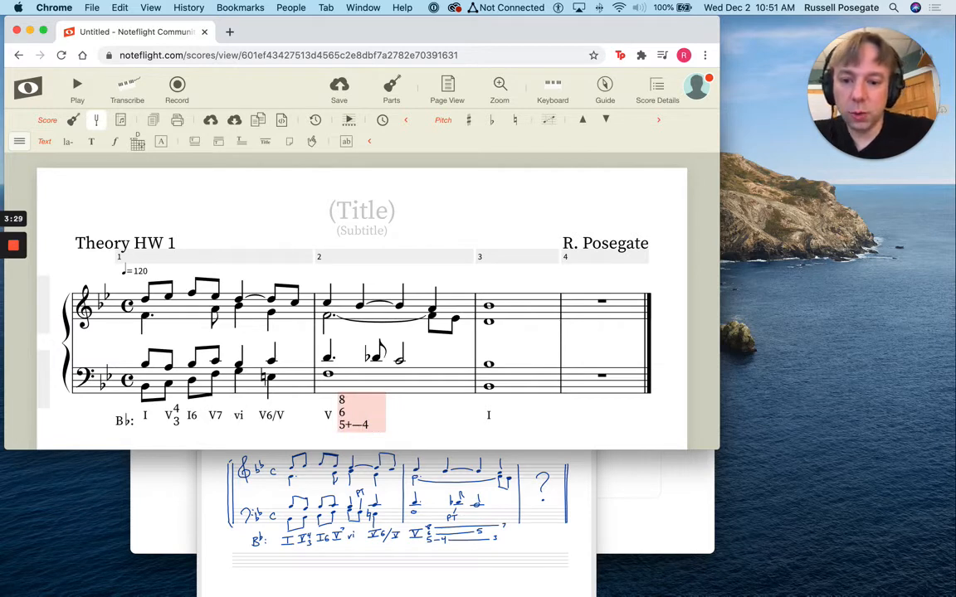
key(BackSpace)
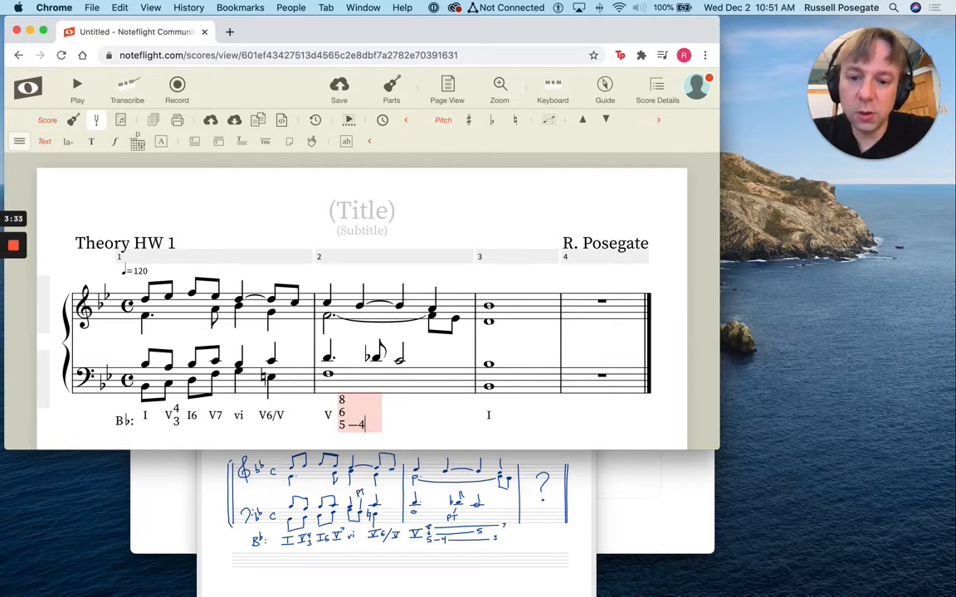
click(407, 439)
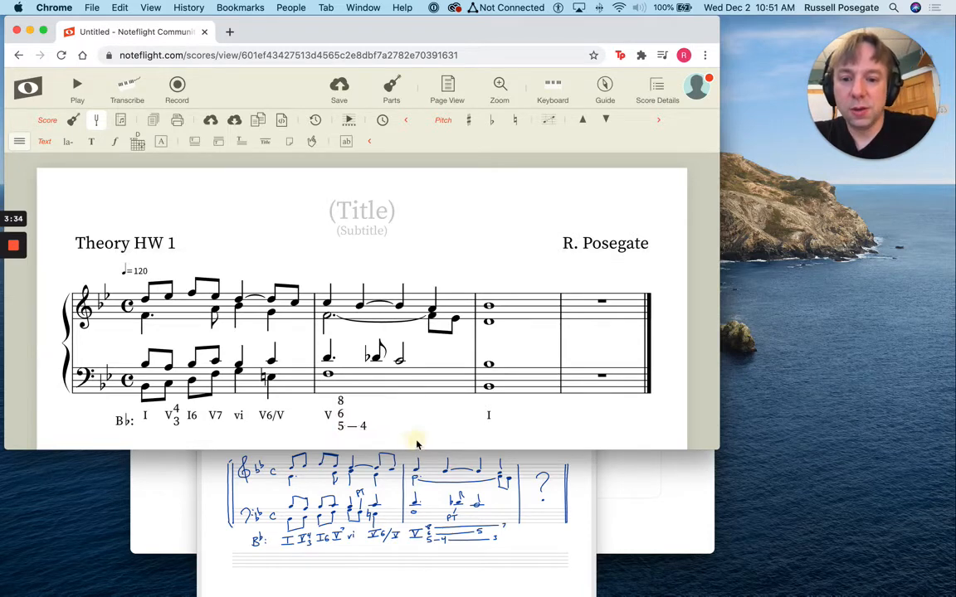
Try a space after the slash in measure 1's V6/V lyric, and remove it again
double_click(272, 416)
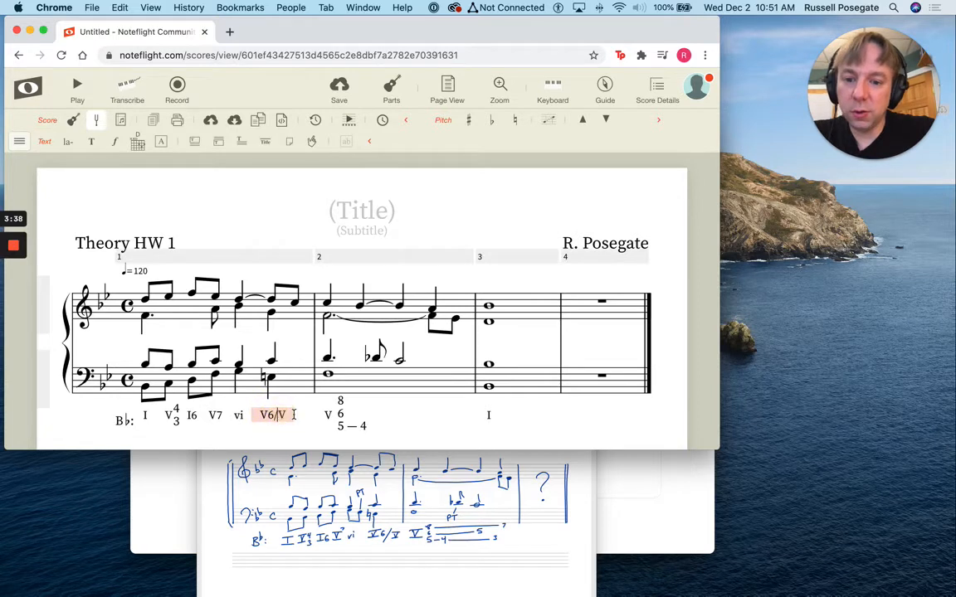
click(280, 414)
click(321, 439)
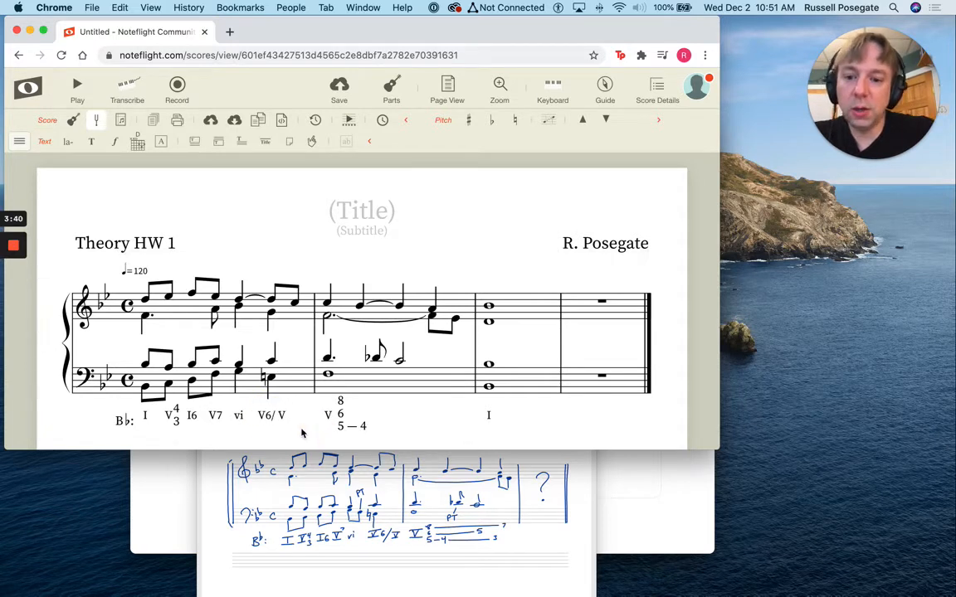
double_click(282, 417)
click(281, 416)
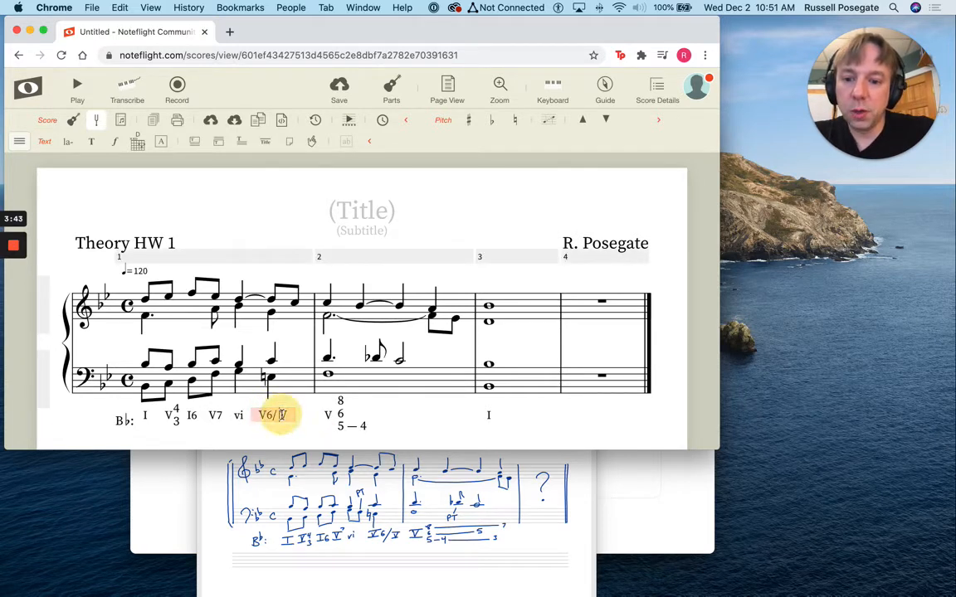
key(BackSpace)
click(402, 426)
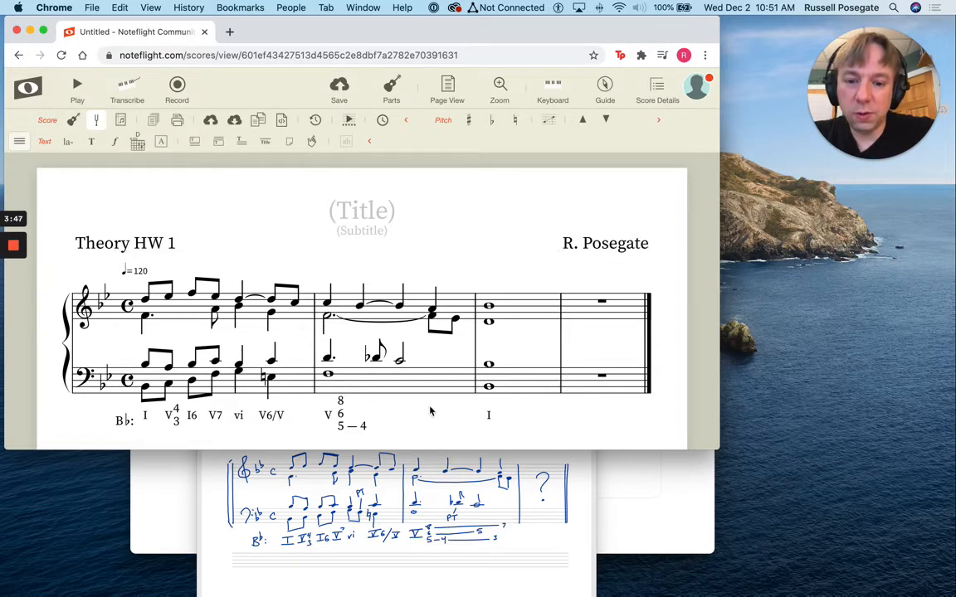
Attach the figure "5" as text below the upper half note in measure 2's bass staff
click(399, 363)
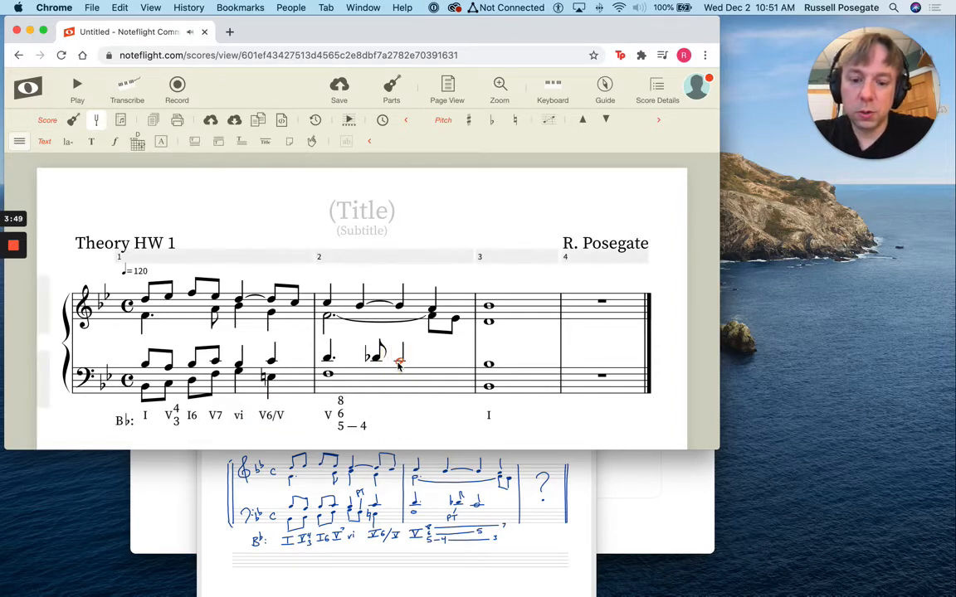
text(5)
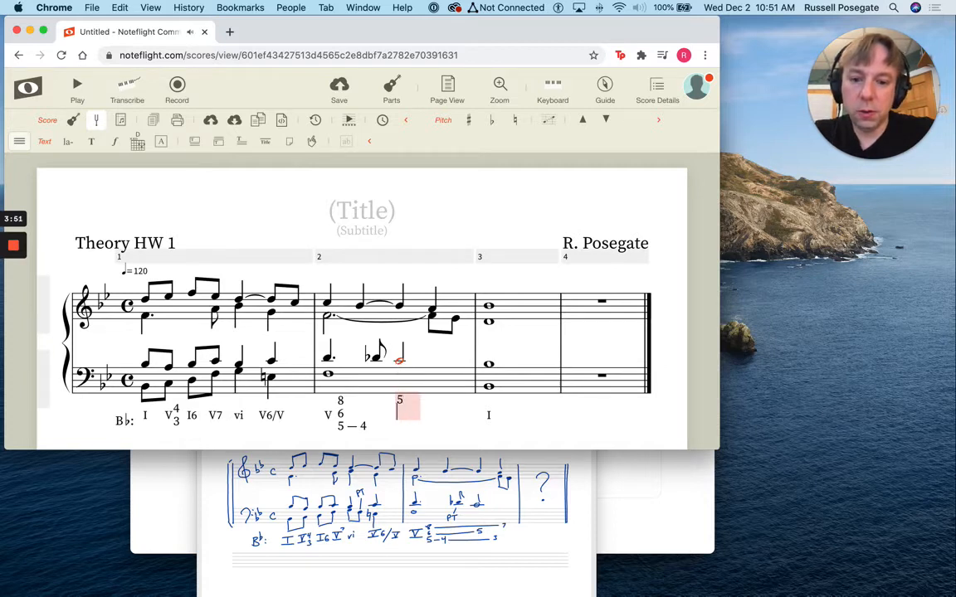
click(428, 428)
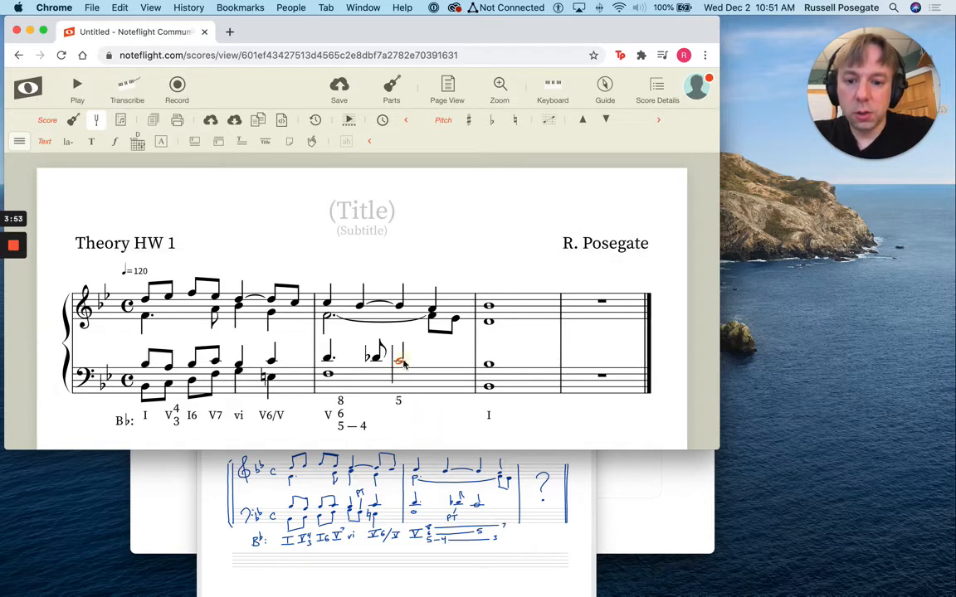
Add the figures "3" and "7" below measure 2, with the 3 on the lowest figure line and the 7 on the top line
key(l)
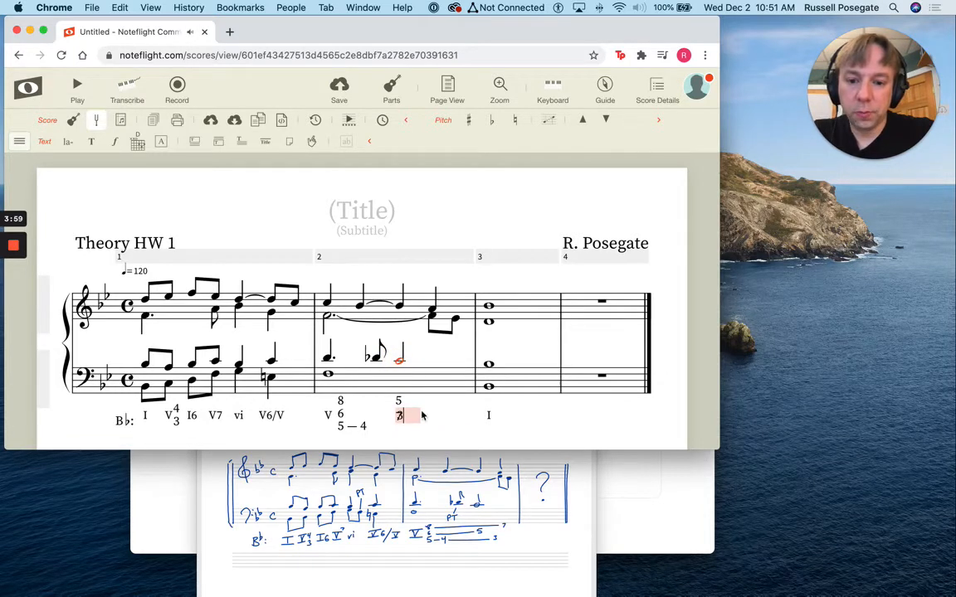
click(422, 419)
drag(398, 416, 430, 428)
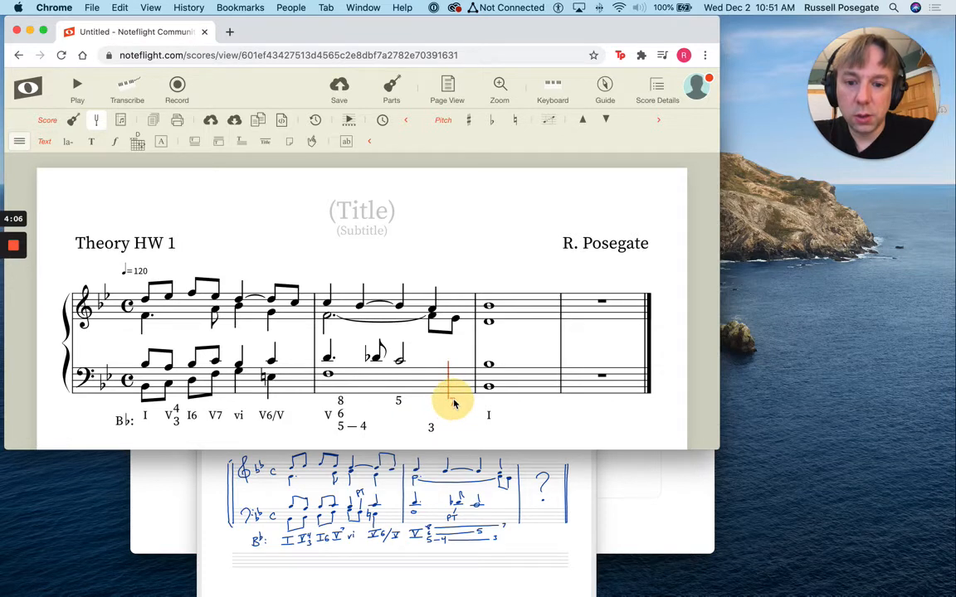
text(7)
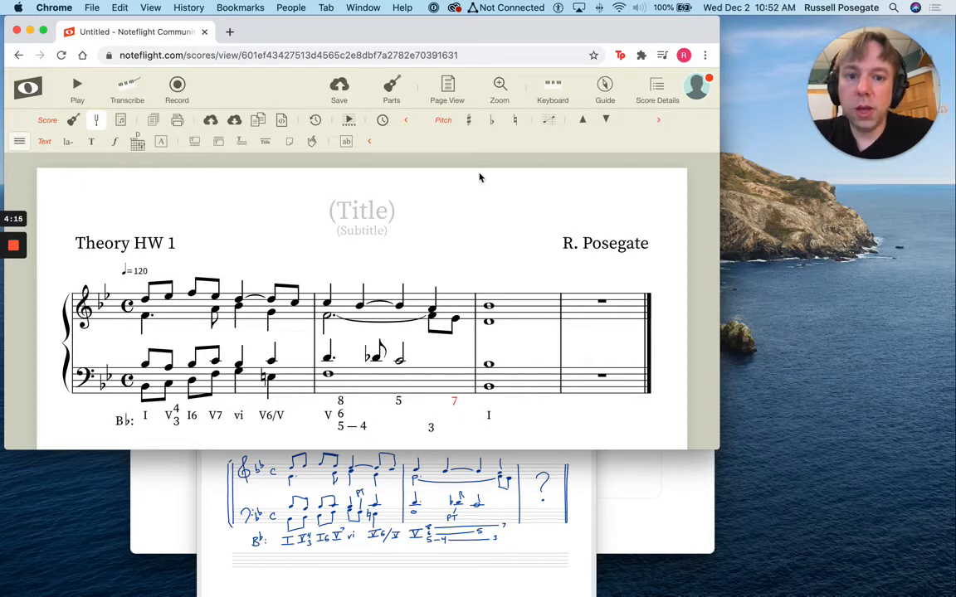
Enlarge the window and attach a solid line to the dotted quarter and flat eighth note in measure 2's bass staff
click(19, 139)
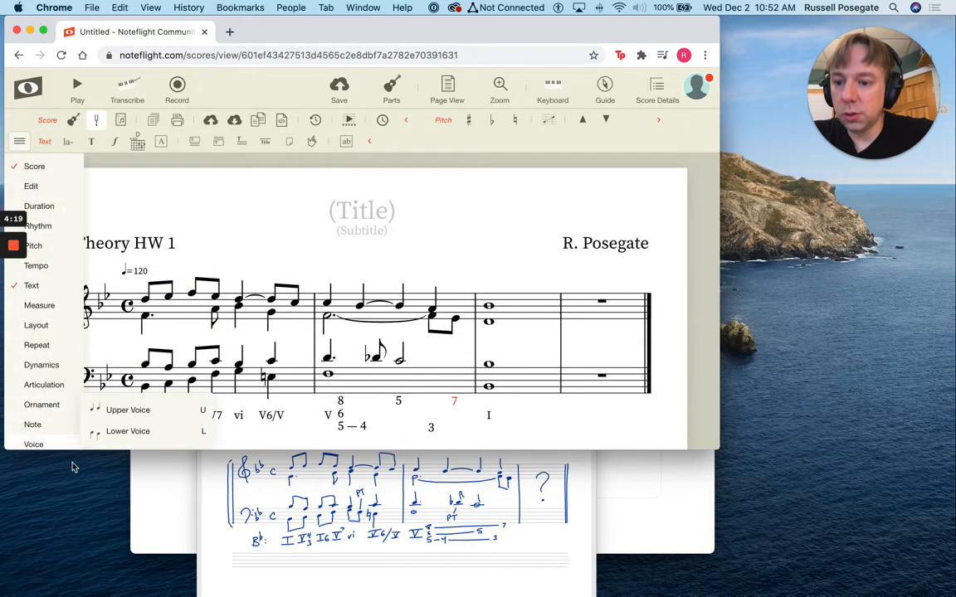
drag(76, 449, 74, 583)
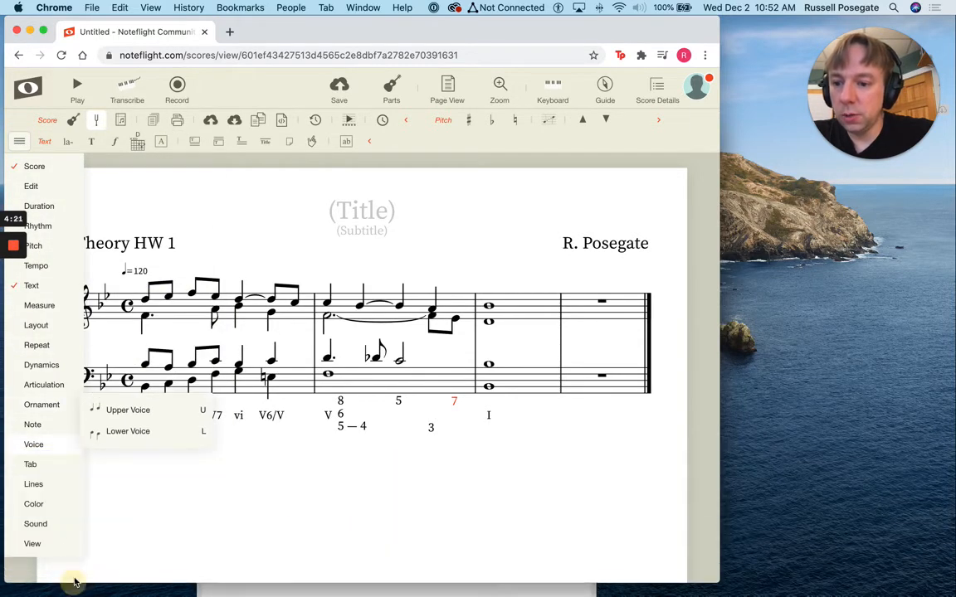
mouse_move(37, 485)
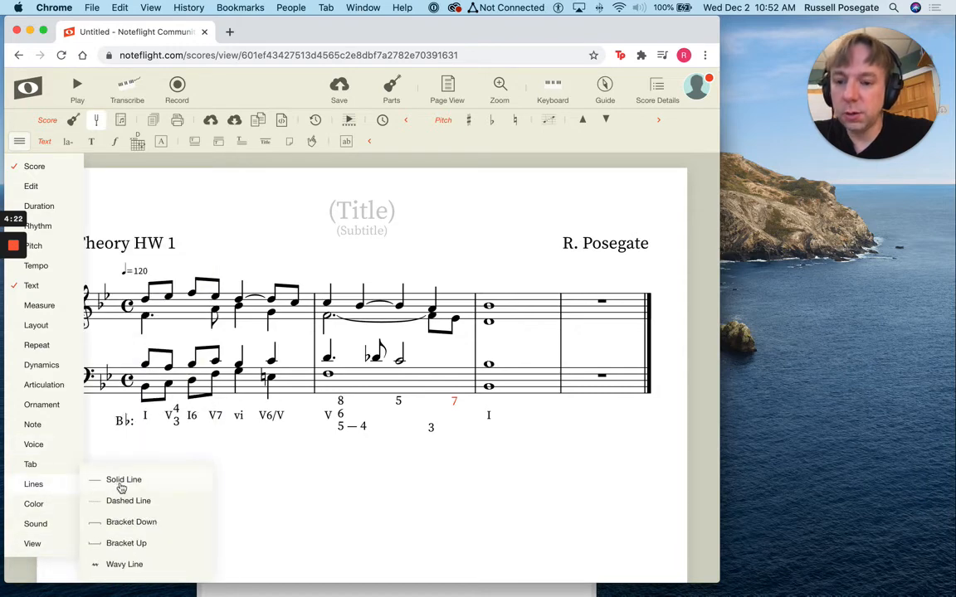
click(352, 406)
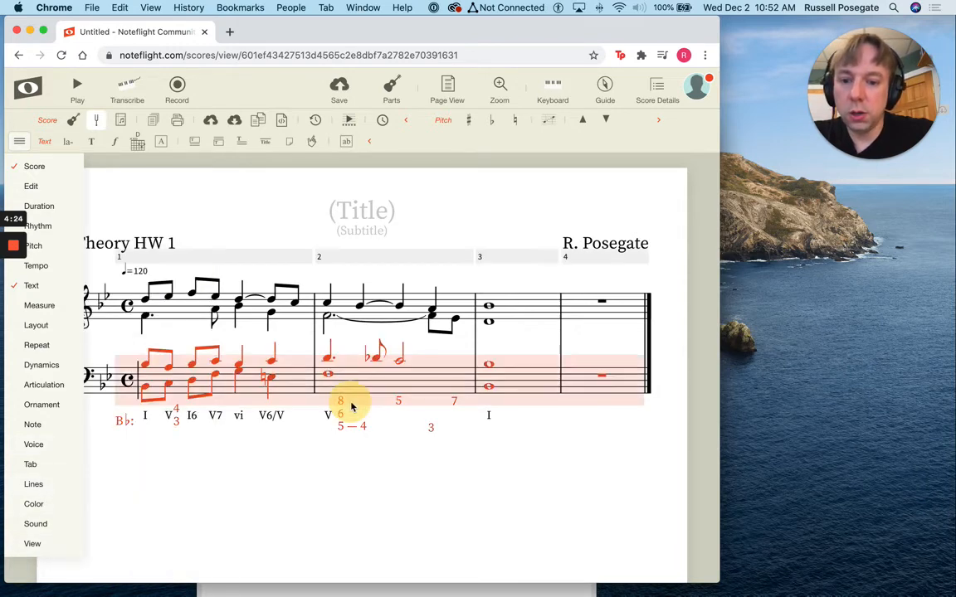
click(341, 363)
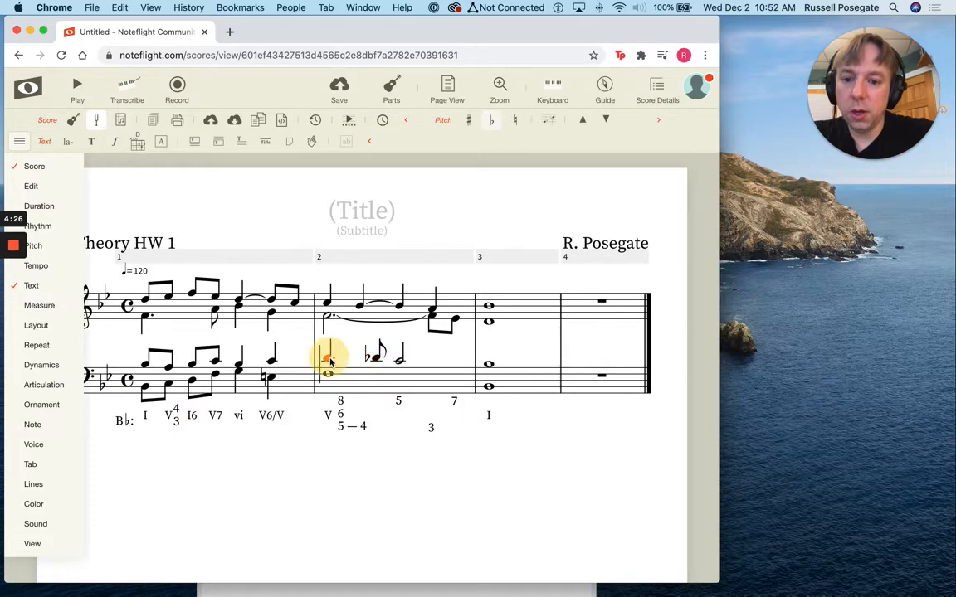
click(328, 358)
shift+click(378, 358)
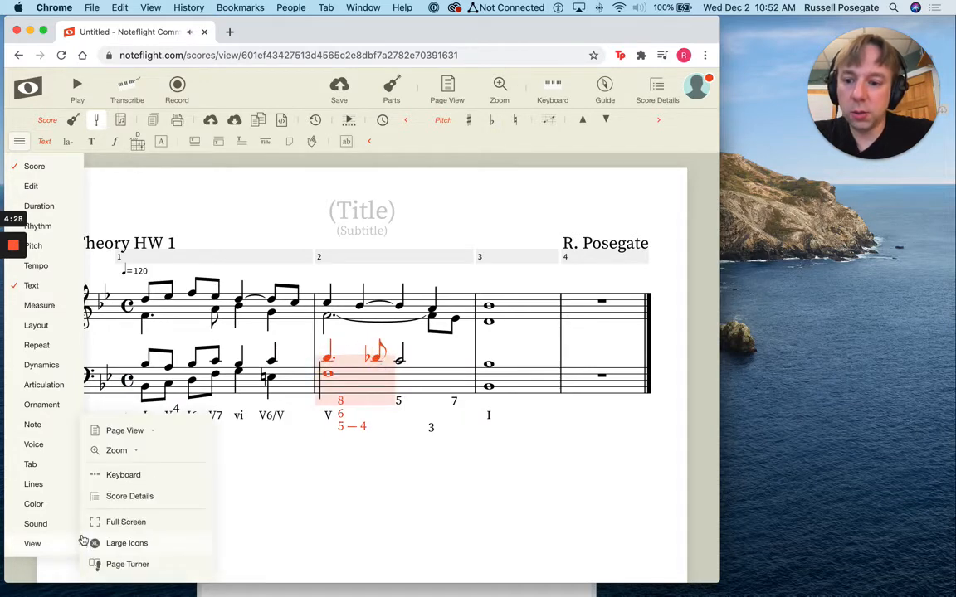
mouse_move(44, 493)
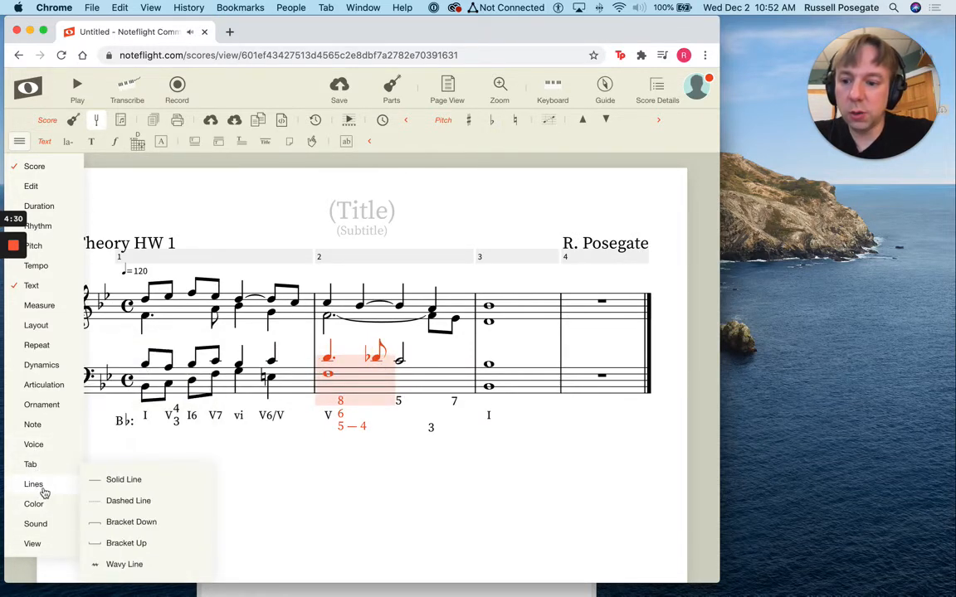
click(116, 481)
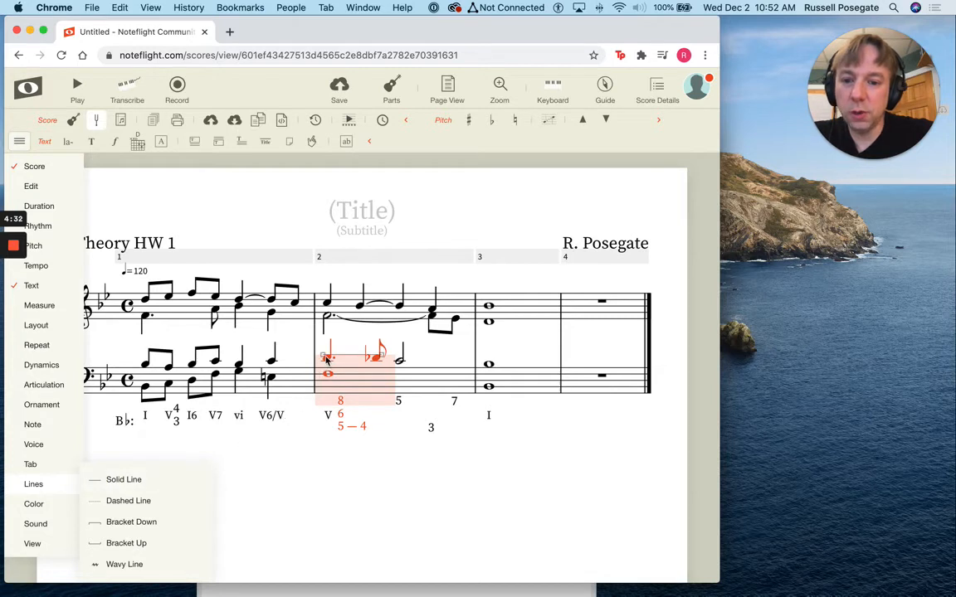
Move both ends of the solid line down so it runs between the figures 8 and 5
drag(332, 360, 363, 394)
drag(325, 359, 345, 400)
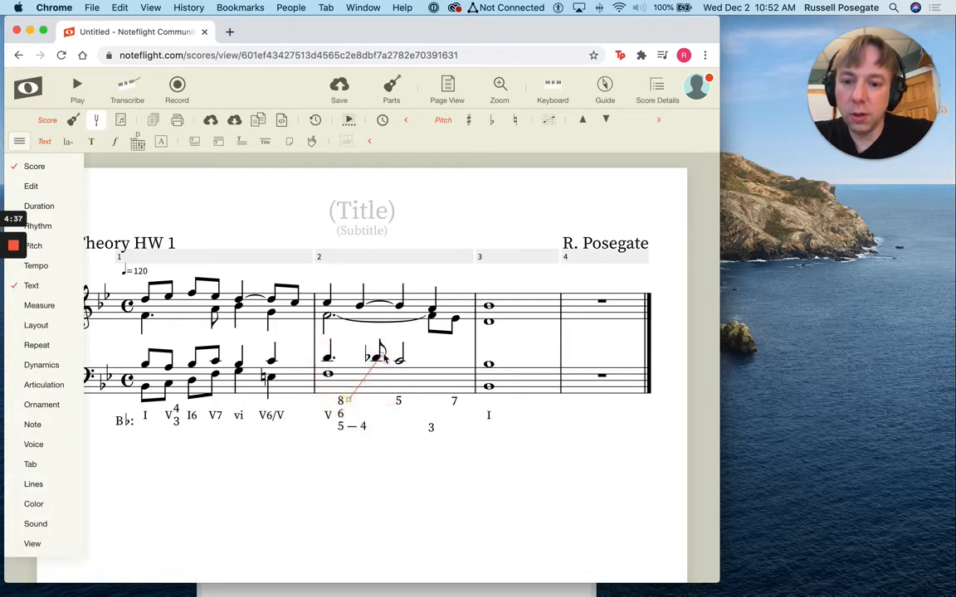
drag(380, 352, 389, 404)
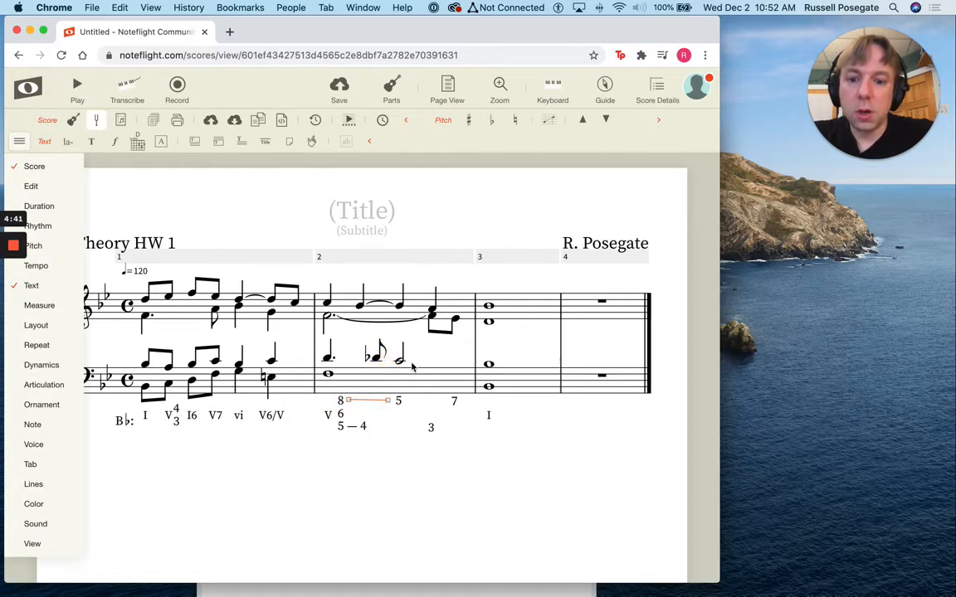
Attach solid lines from measure 2's bass half note to measure 3, and fit one between the figures 5 and 7
click(399, 361)
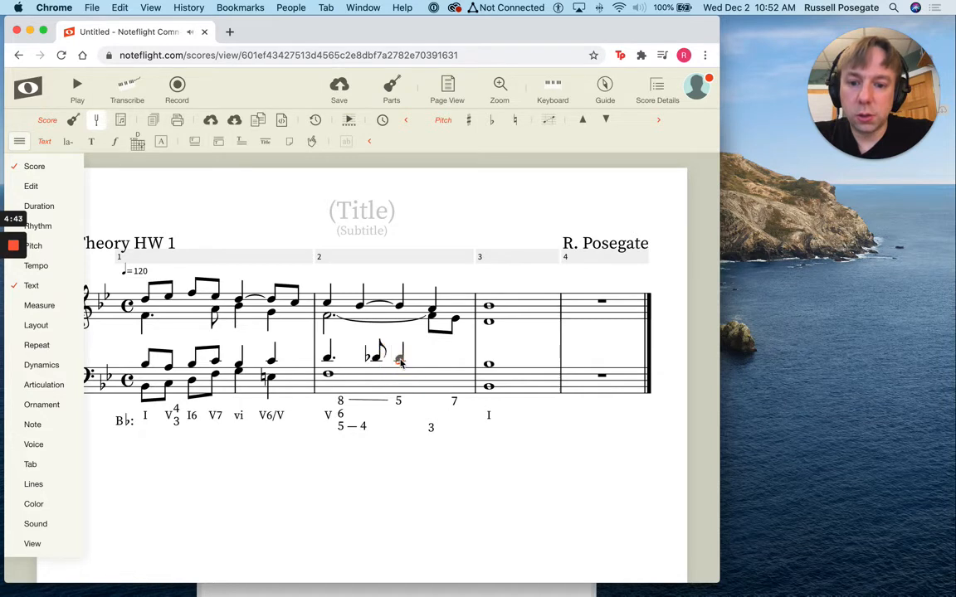
shift+click(493, 373)
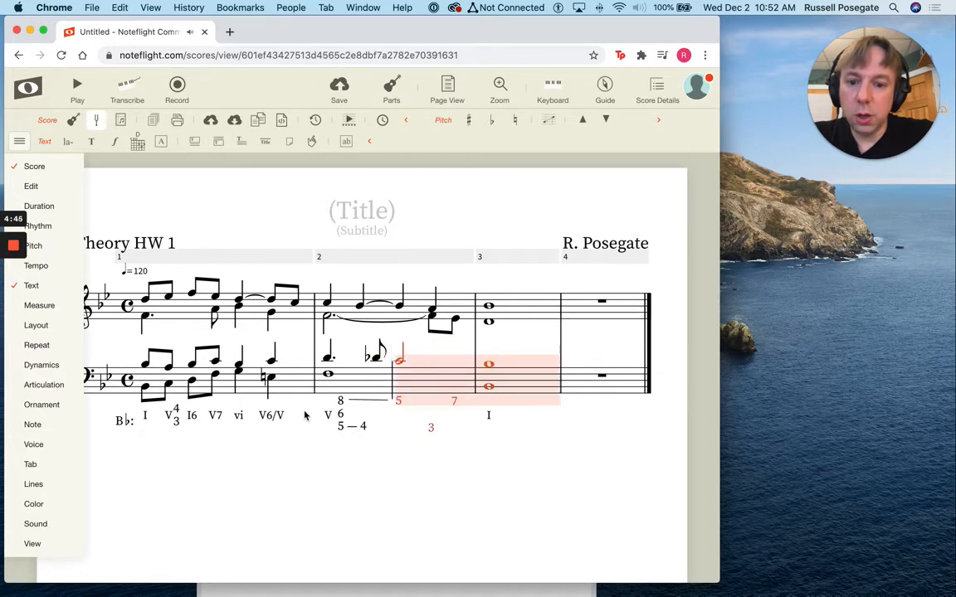
mouse_move(61, 484)
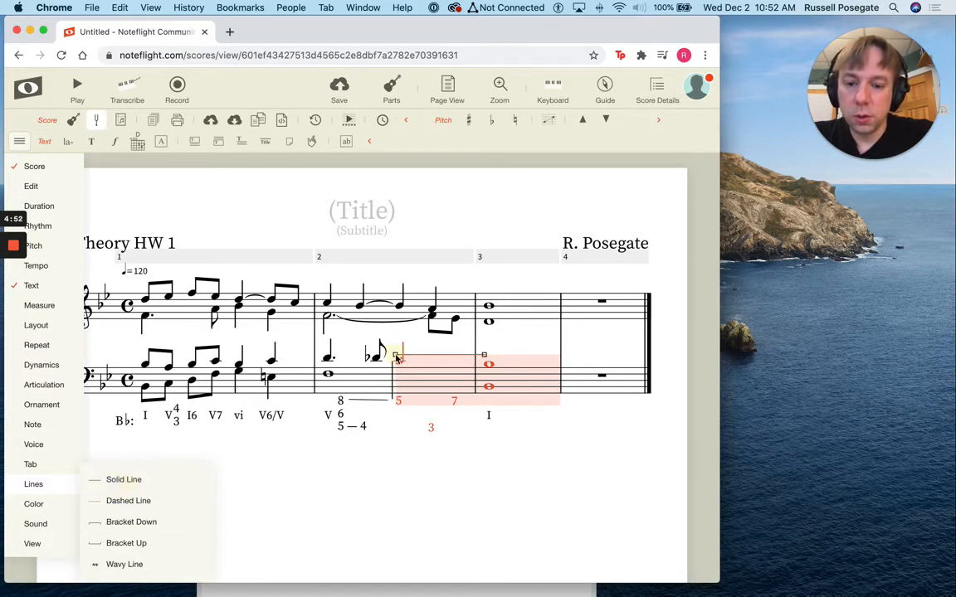
mouse_move(410, 396)
mouse_down()
mouse_move(485, 356)
mouse_move(448, 403)
mouse_up()
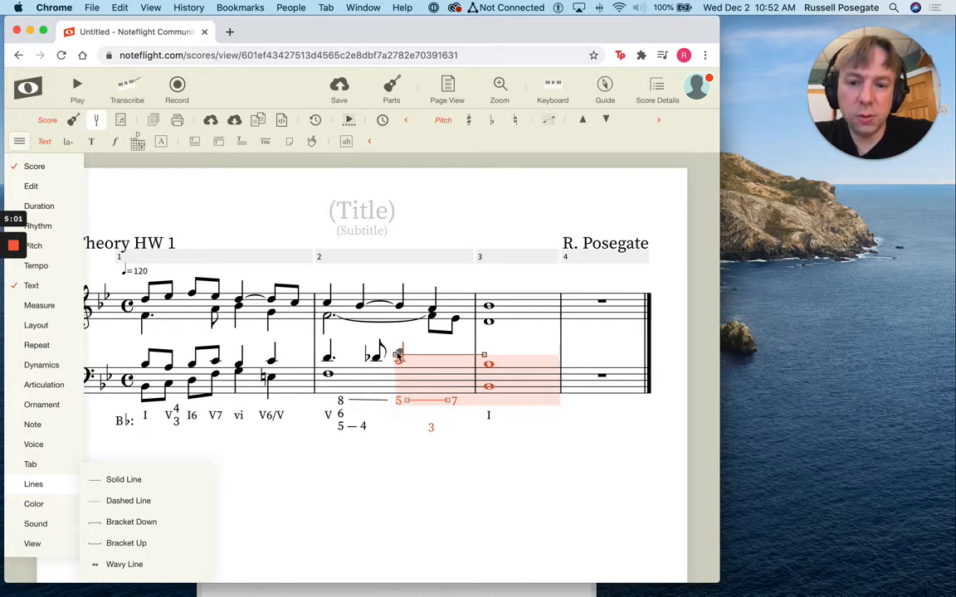
Rearrange the extension lines and the figure 5 so the upper rows show 8 joined to 7 and 6 joined to 5
drag(399, 358, 351, 412)
drag(489, 363, 451, 420)
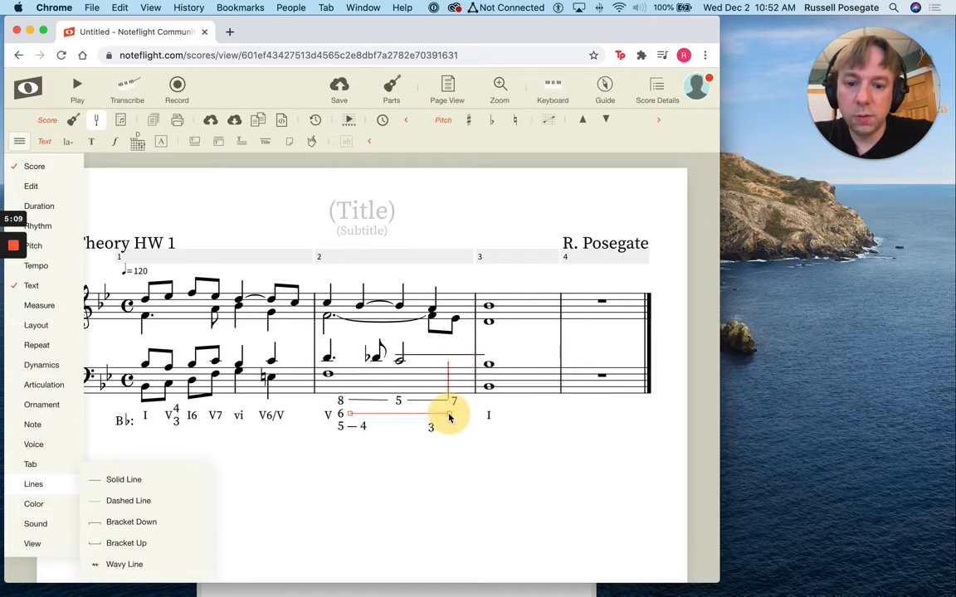
mouse_move(449, 417)
mouse_down()
mouse_move(385, 419)
mouse_move(397, 406)
mouse_move(399, 416)
mouse_move(351, 404)
mouse_up()
click(376, 353)
click(406, 400)
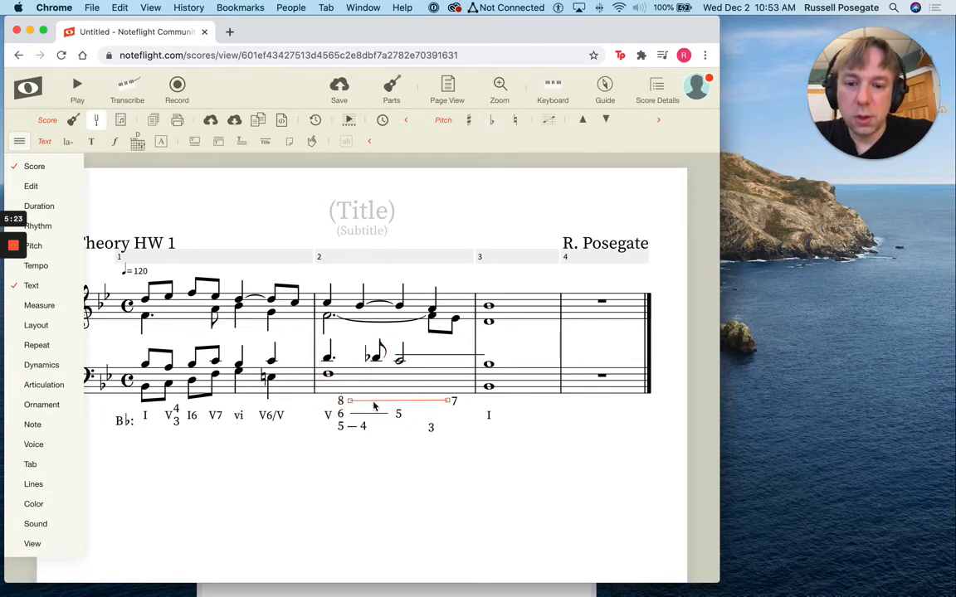
Move the leftover solid line from the bass staff to the lowest figure row, between the 4 and the 3
click(401, 356)
drag(399, 357, 371, 427)
drag(480, 357, 426, 429)
click(433, 359)
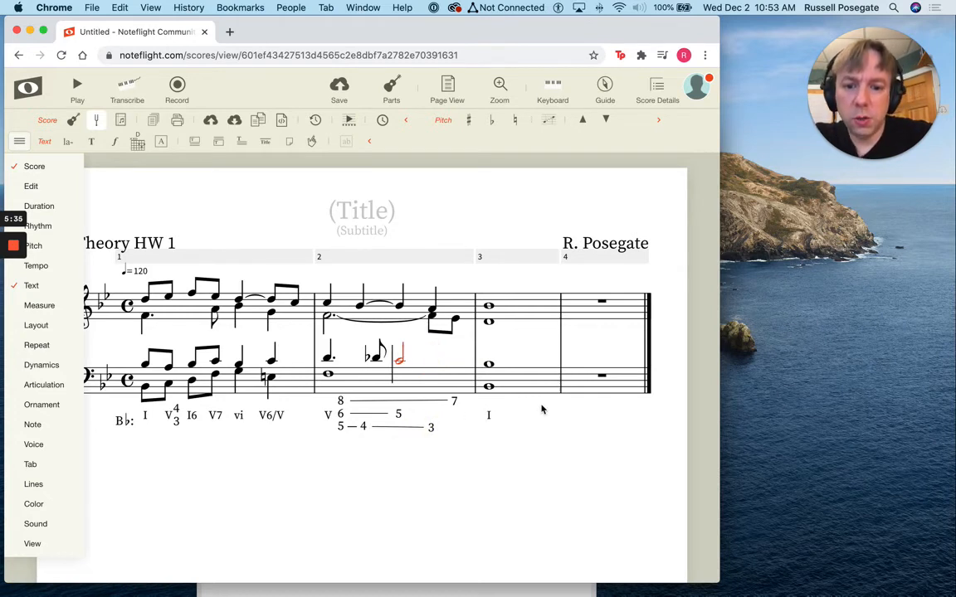
Add the text "7 — 6" above the tied eighth note on measure 1's last beat in the treble staff
click(270, 300)
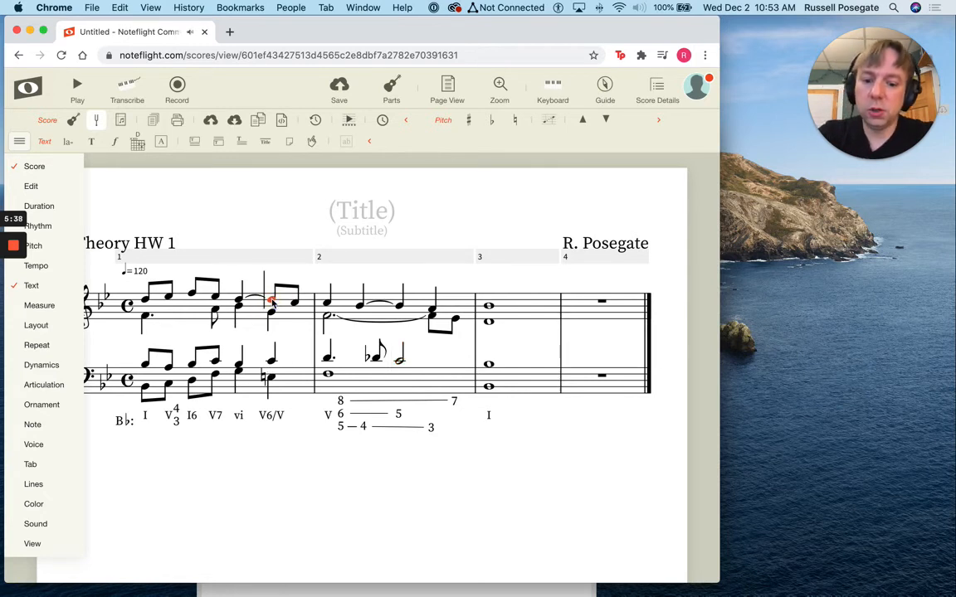
text(k)
text(7)
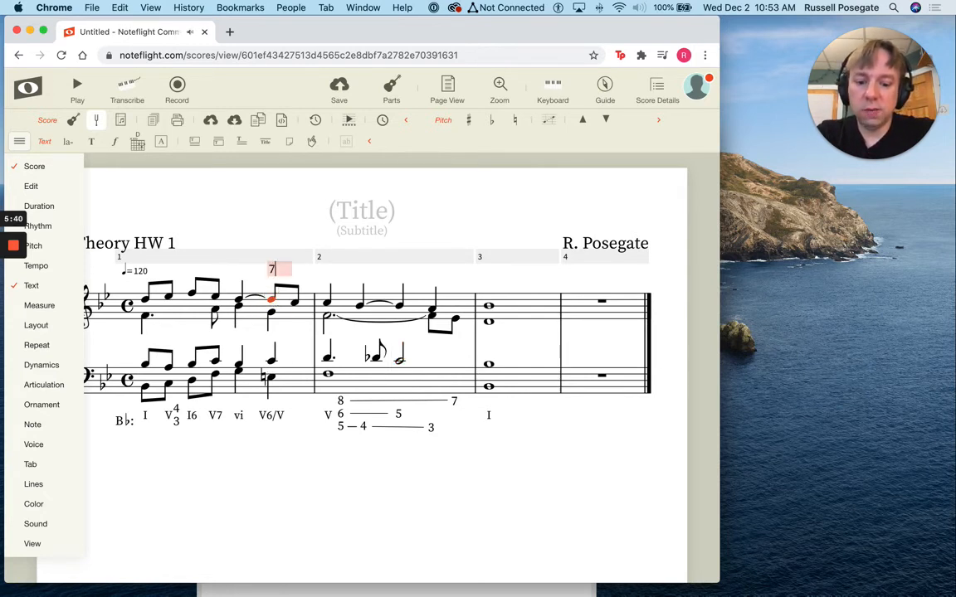
text( -)
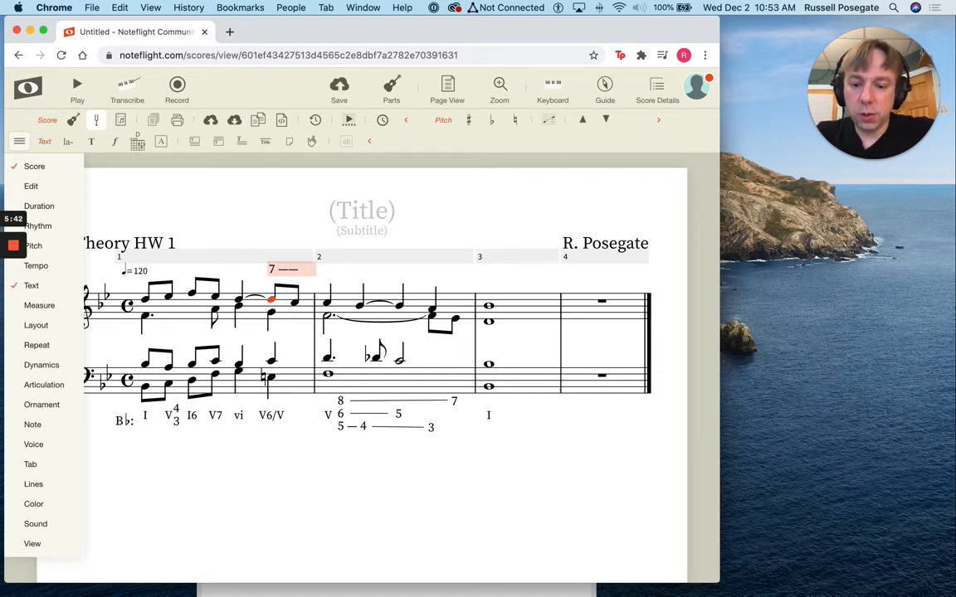
text(6)
key(BackSpace)
key(BackSpace)
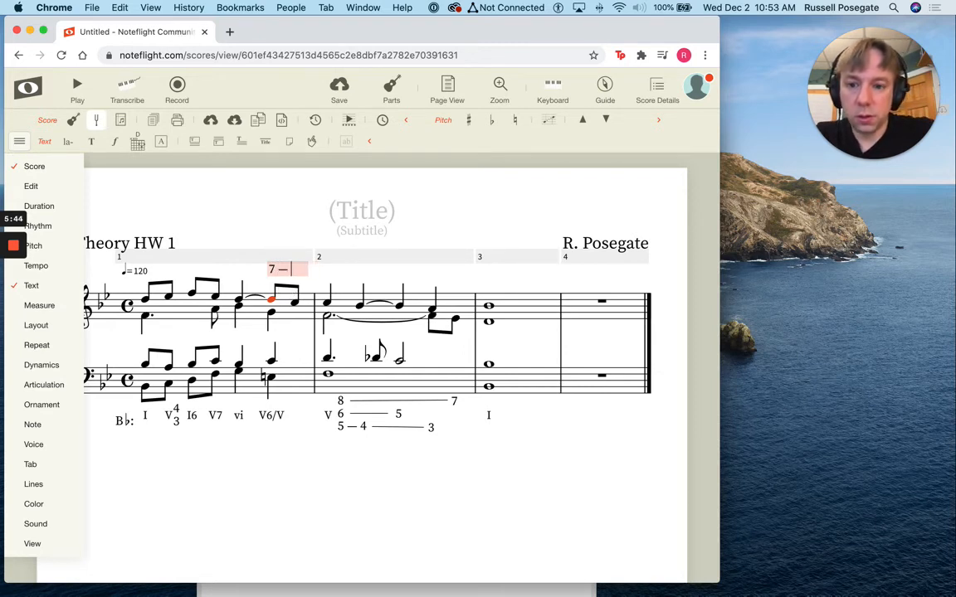
text(6)
key(Escape)
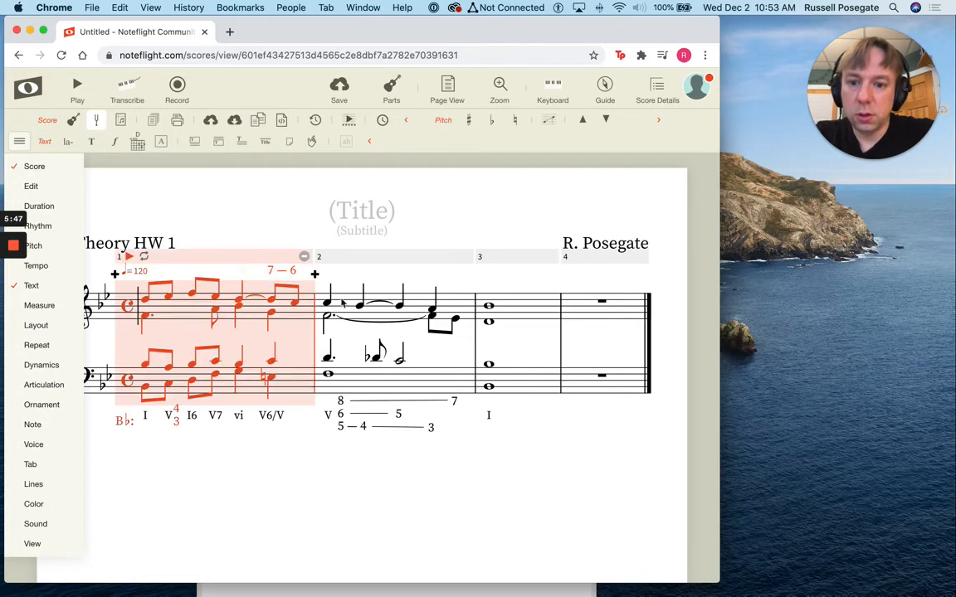
Add the text "5 — 4" above the first treble note of measure 2
click(326, 305)
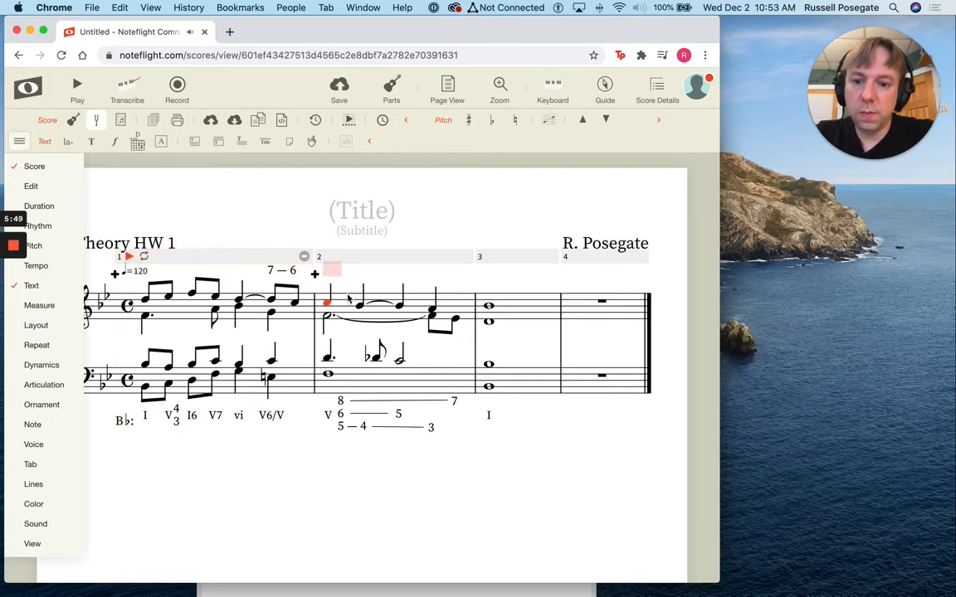
text(5 — 4)
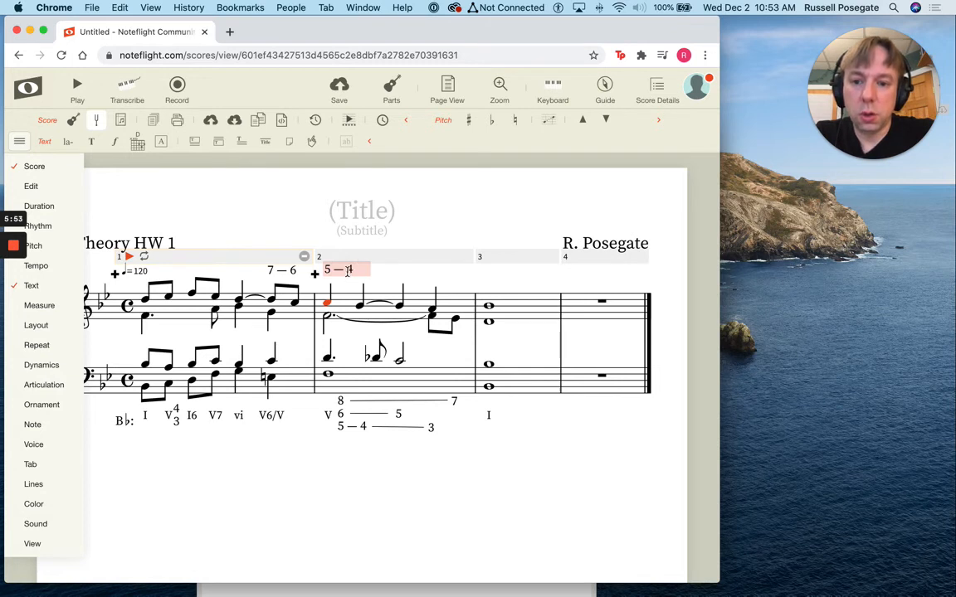
Try a longer dash between the 5 and the 4 above measure 2
click(347, 271)
key(BackSpace)
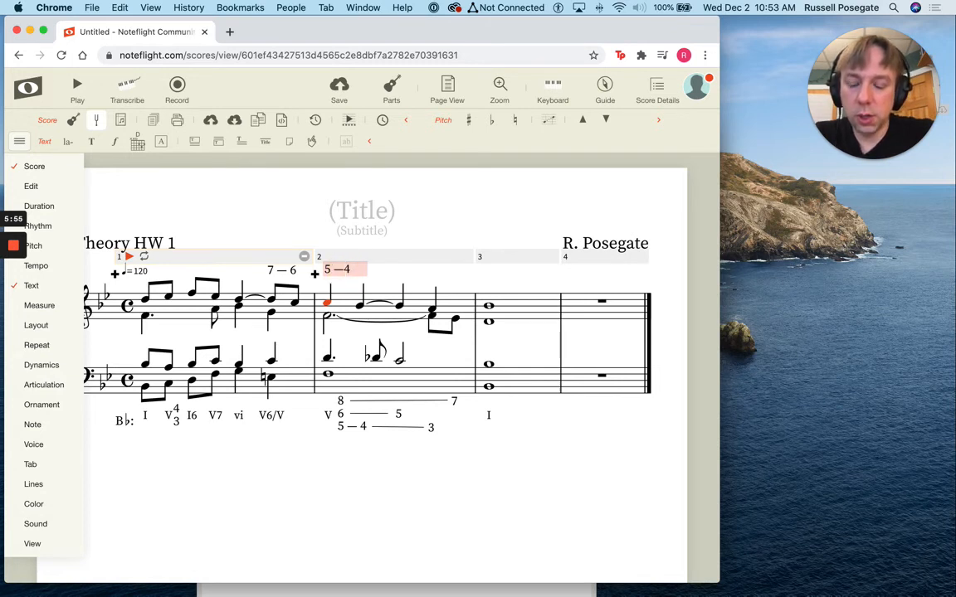
text(—)
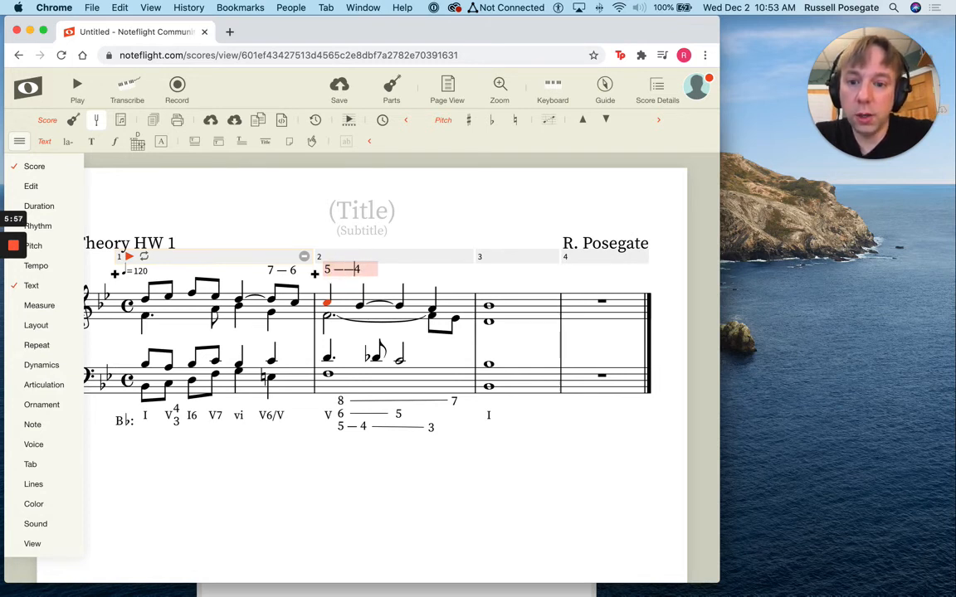
Cut the text above measure 2's first treble note down to "5" and put a separate "4" above the second note
key(BackSpace)
key(BackSpace)
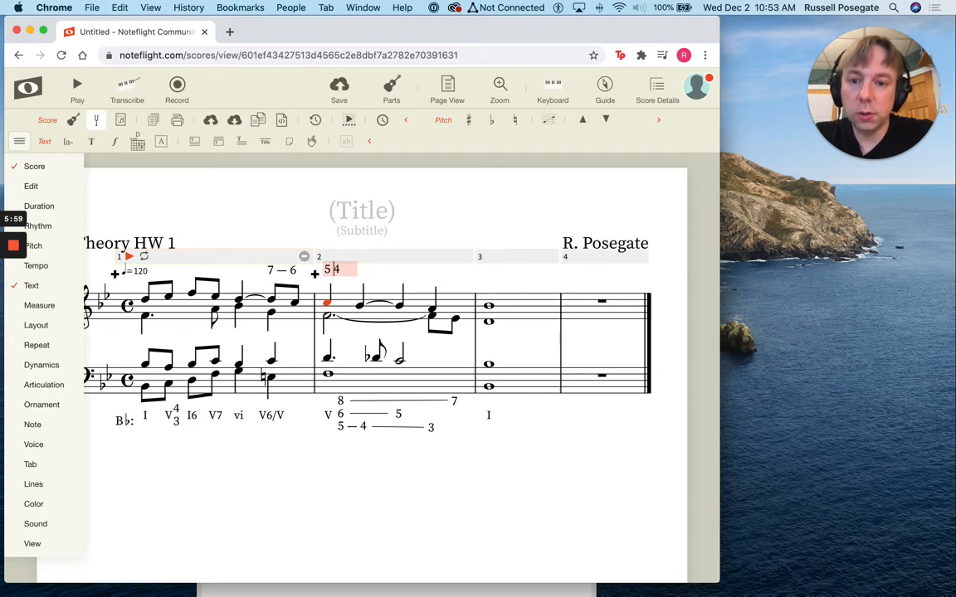
key(BackSpace)
key(BackSpace)
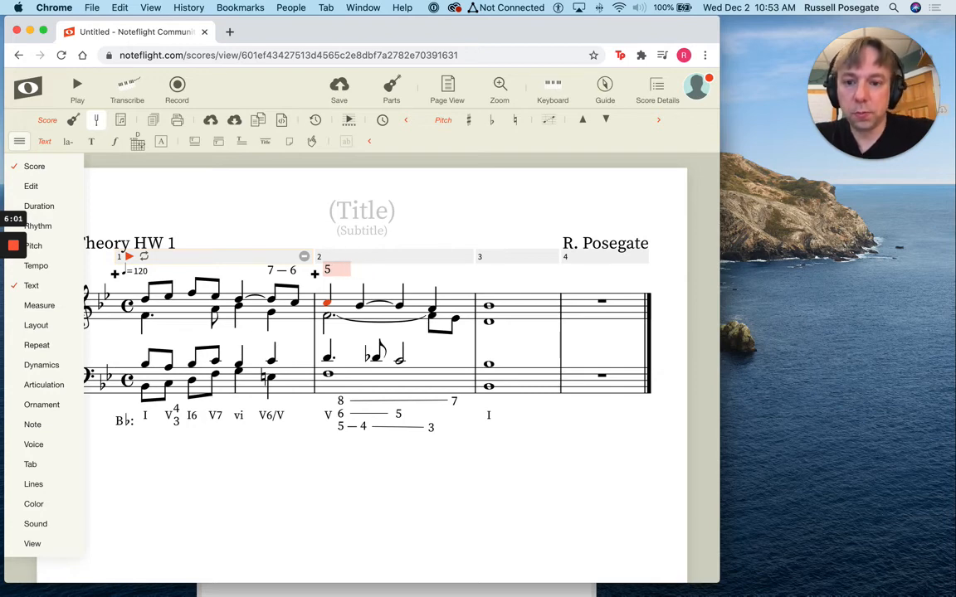
key(space)
text(4)
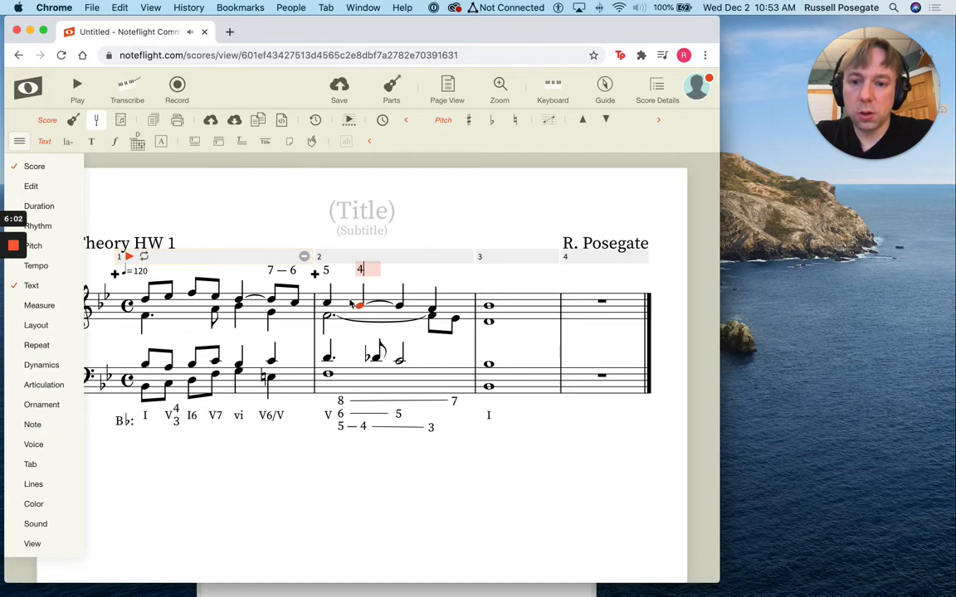
Attach a solid line spanning the first two upper treble notes of measure 2
click(326, 302)
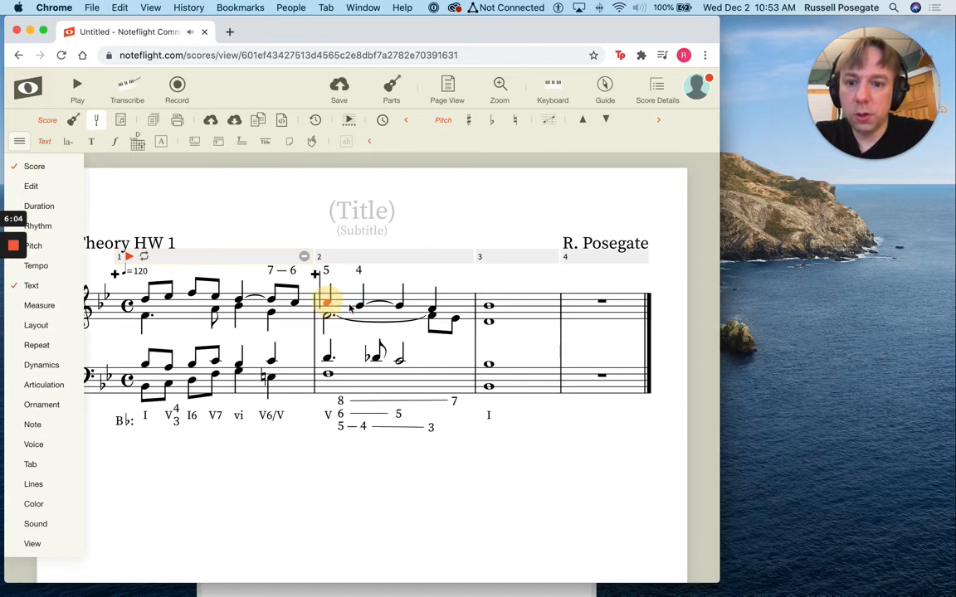
shift+click(359, 307)
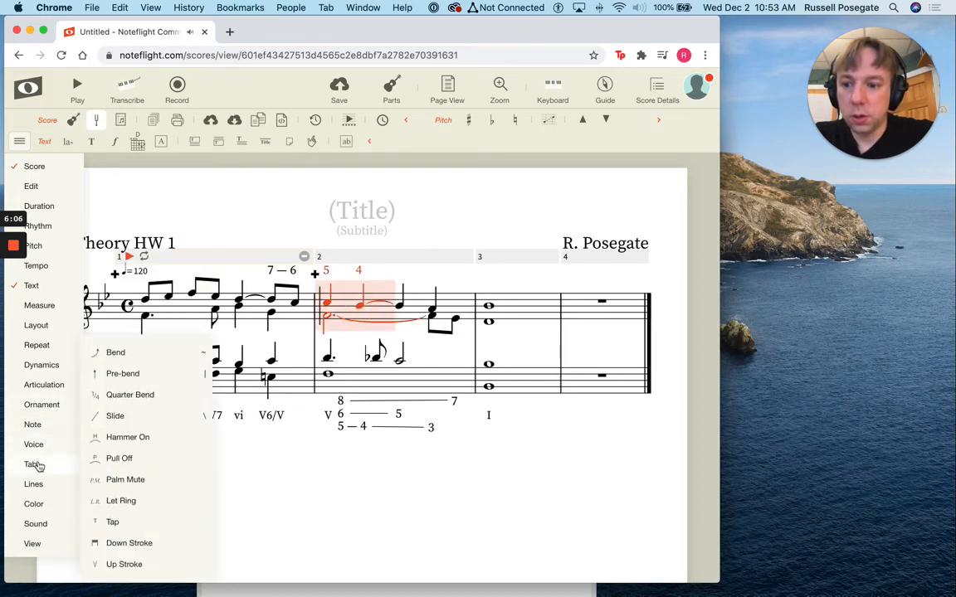
click(101, 480)
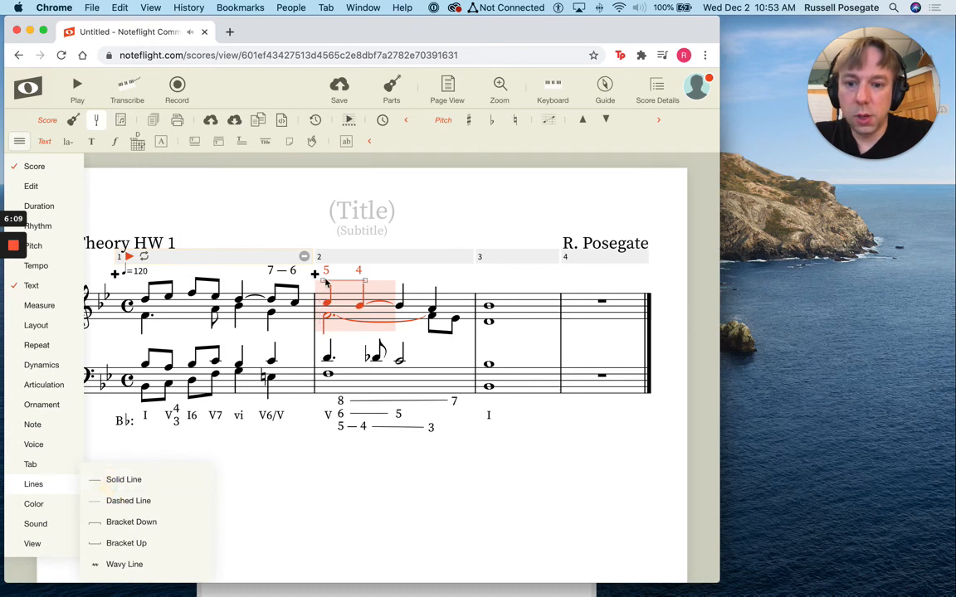
Raise and shorten the solid line above measure 2 so it runs between the figures 5 and 4
click(331, 277)
drag(331, 275, 350, 273)
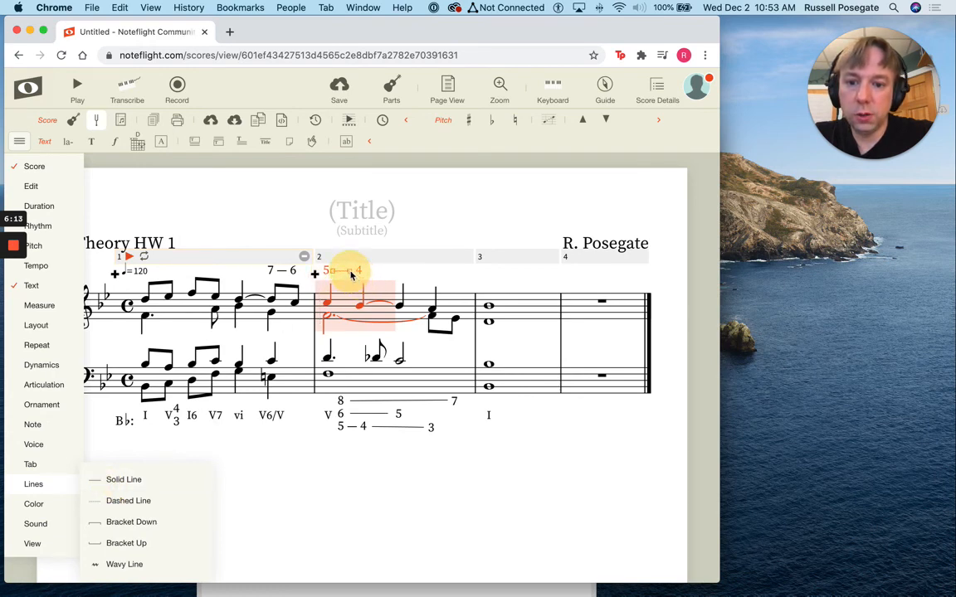
Label the flatted eighth note in the bass staff of measure 2 with the text "PT"
click(376, 358)
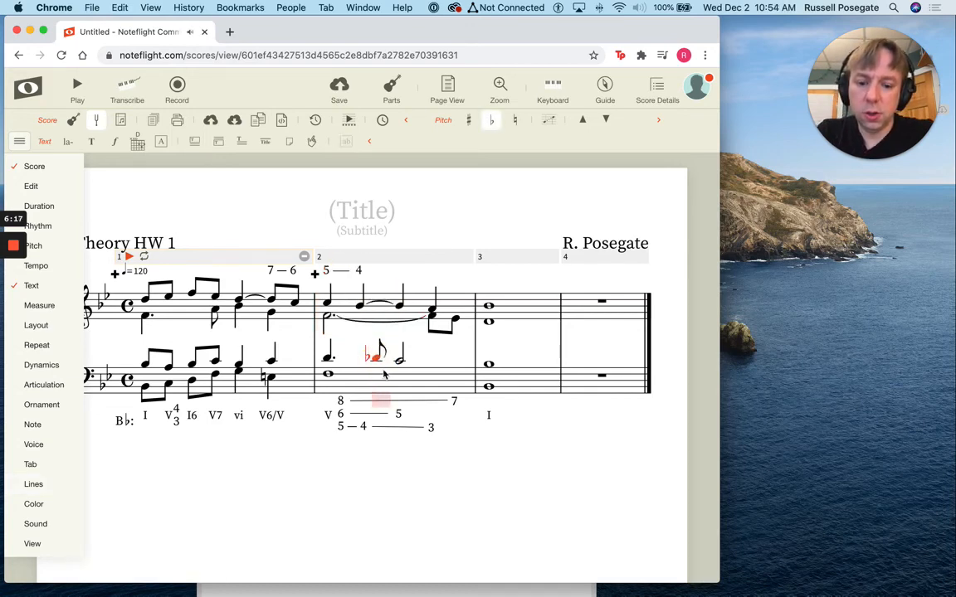
text(p)
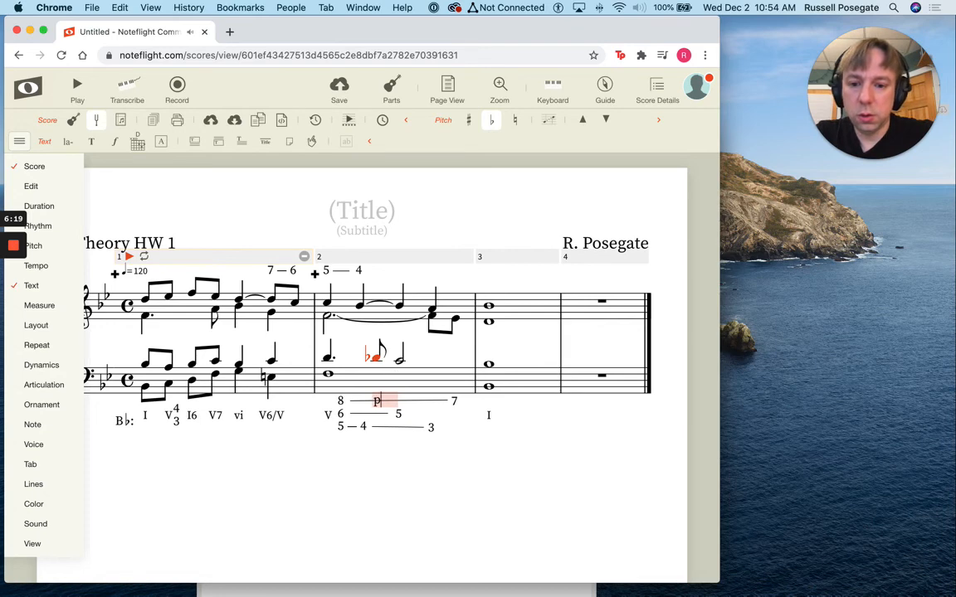
text(T)
key(Return)
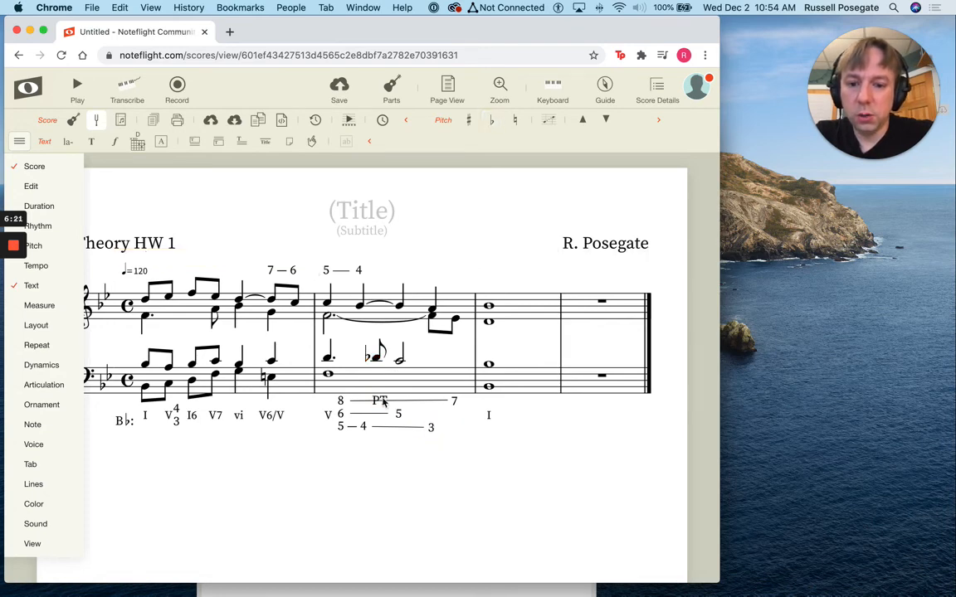
Move the "PT" label off the figured-bass line to just above the flatted eighth note in measure 2
click(365, 402)
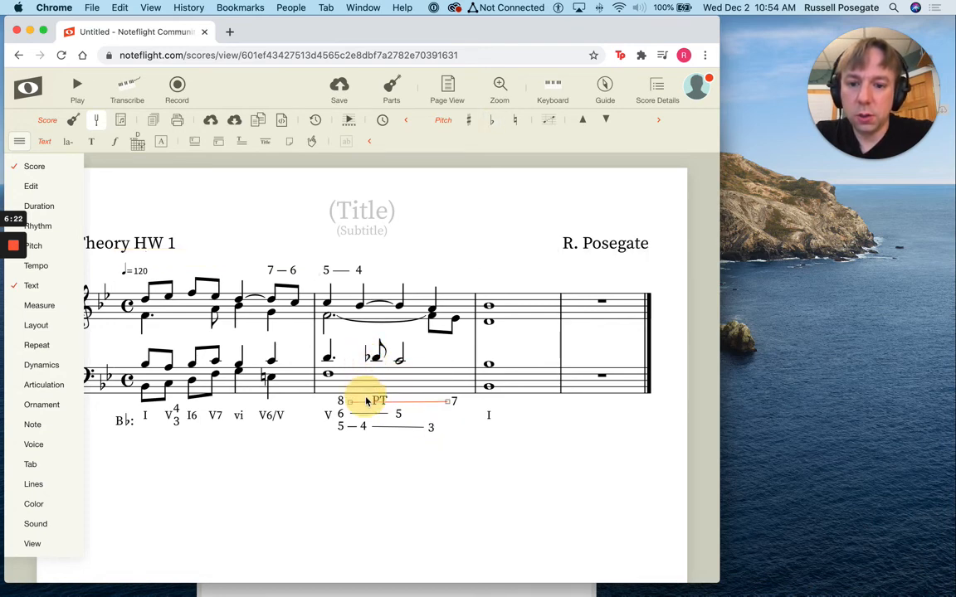
click(378, 402)
click(381, 402)
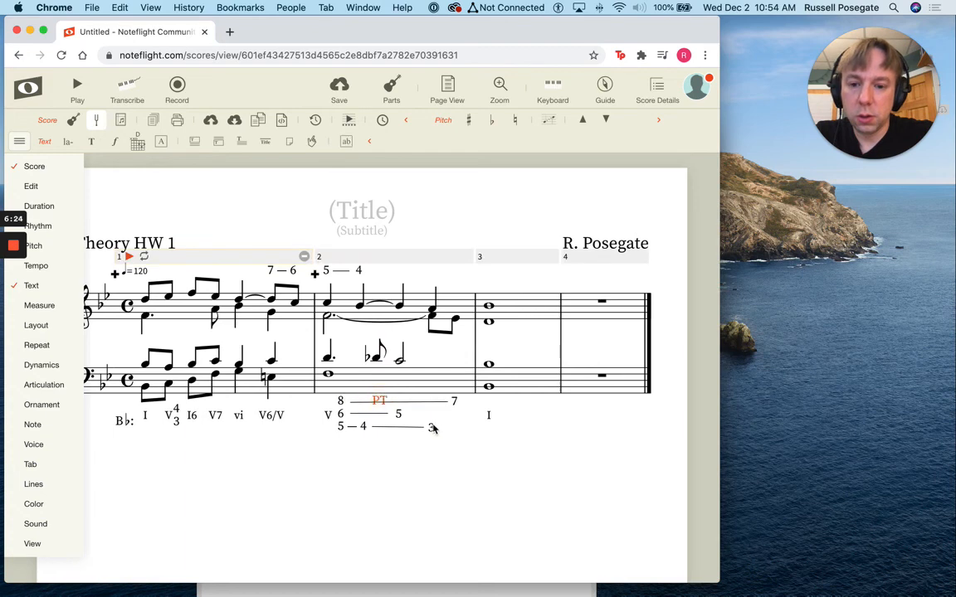
drag(378, 402, 371, 340)
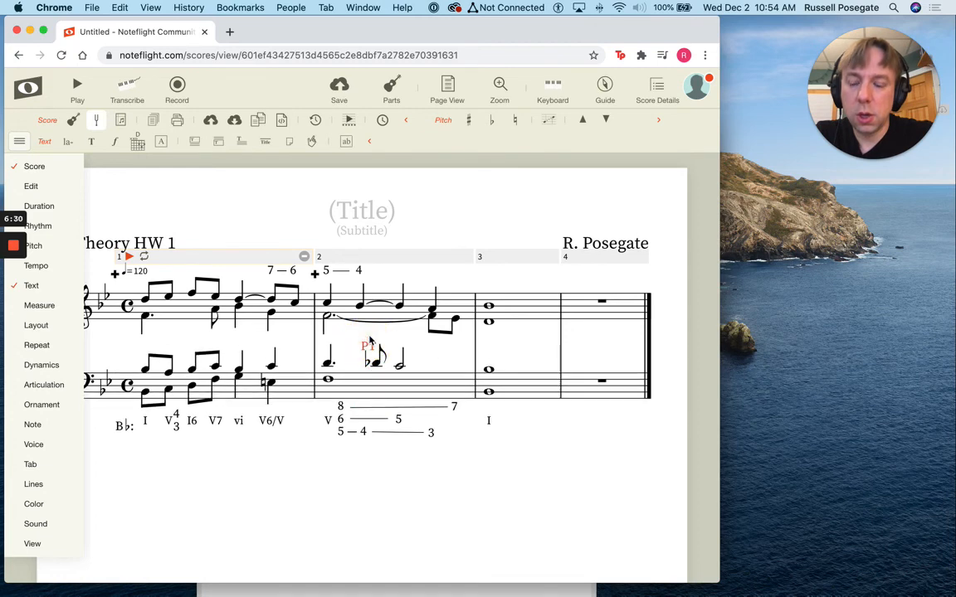
click(297, 486)
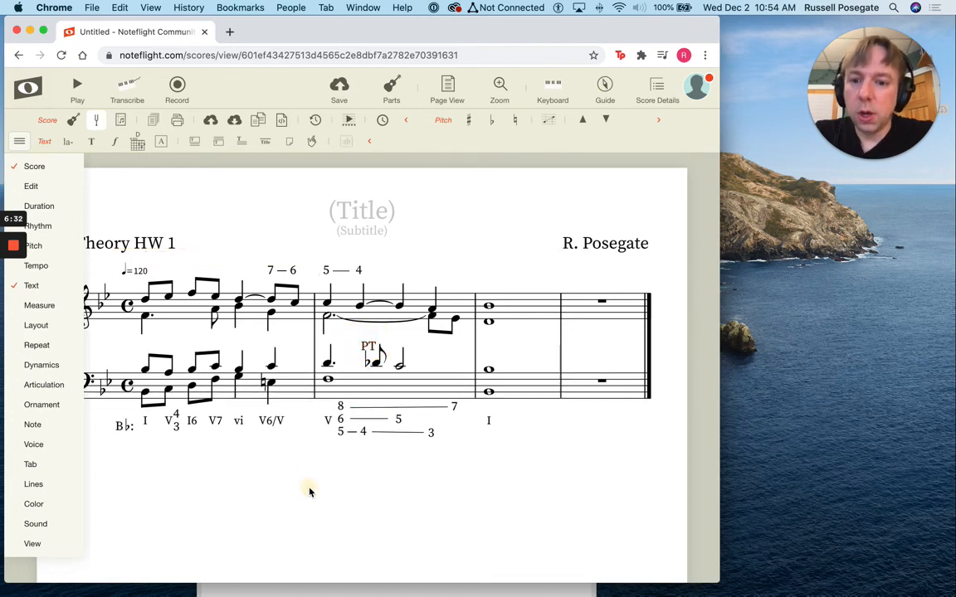
Switch to Preview to place the handwritten exercise PDF beside the score, and return to Chrome to shift its window toward the PDF
click(501, 590)
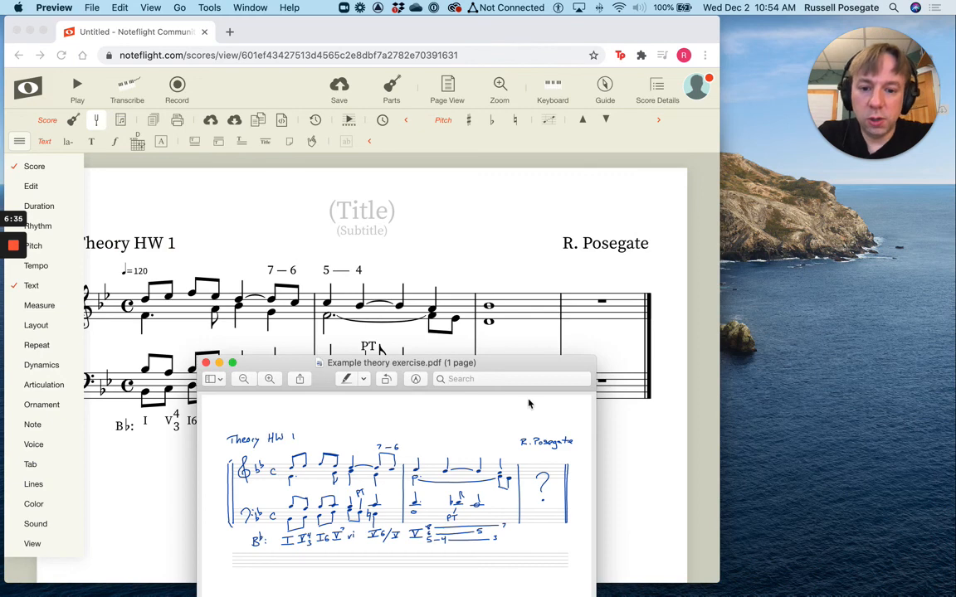
drag(514, 373, 827, 125)
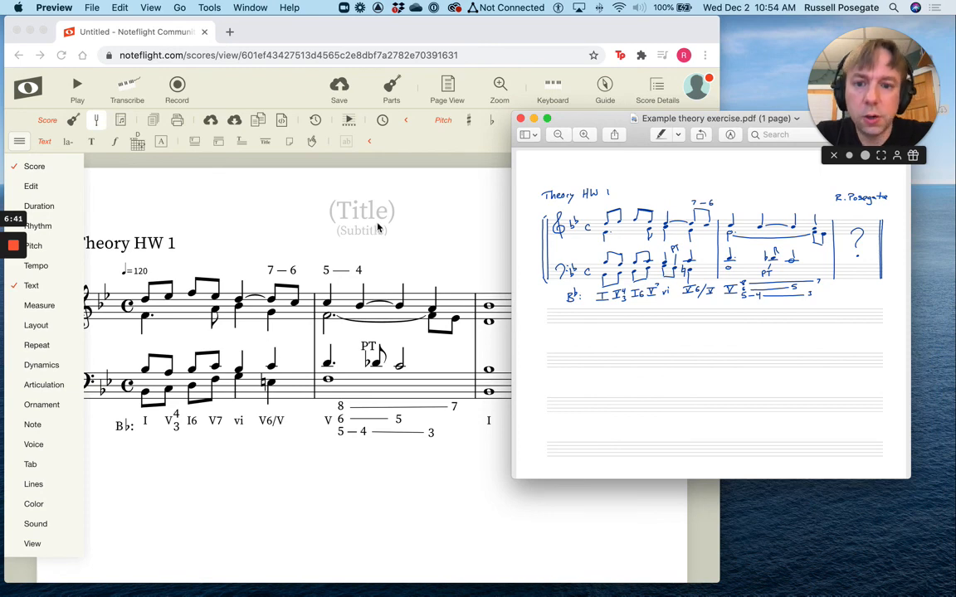
click(478, 199)
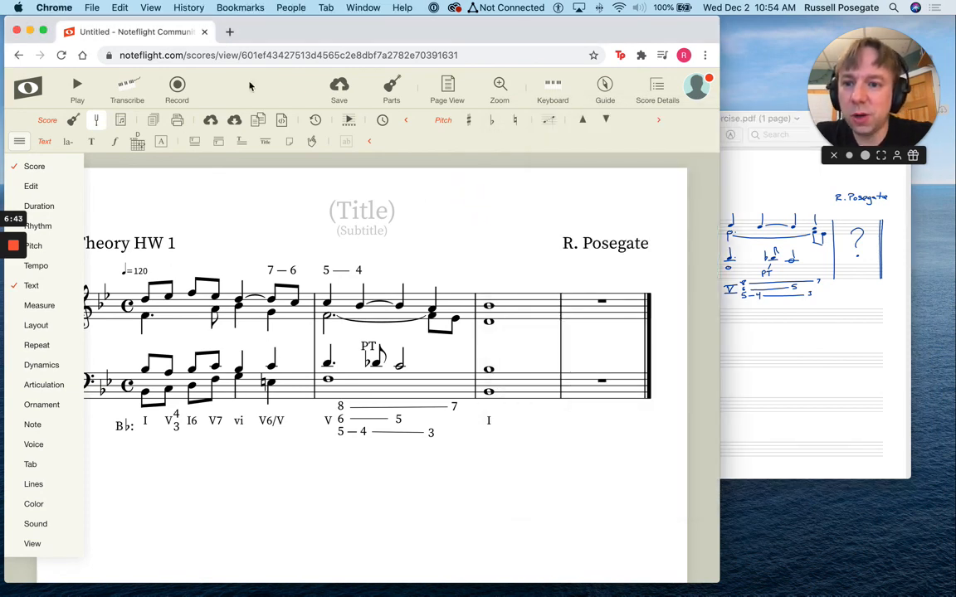
drag(284, 35, 404, 35)
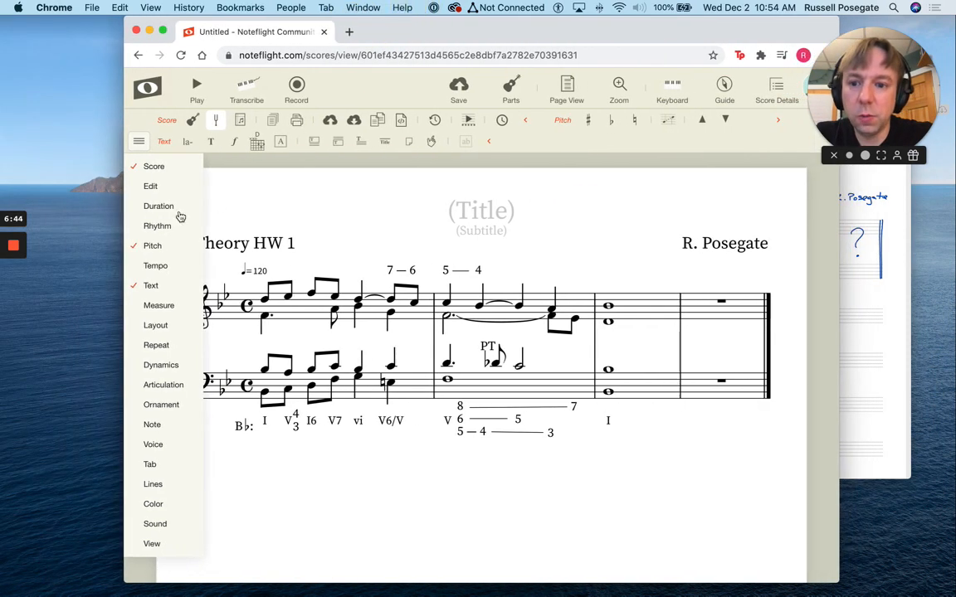
Collapse the tool category list covering the score and open the score's export options
click(137, 143)
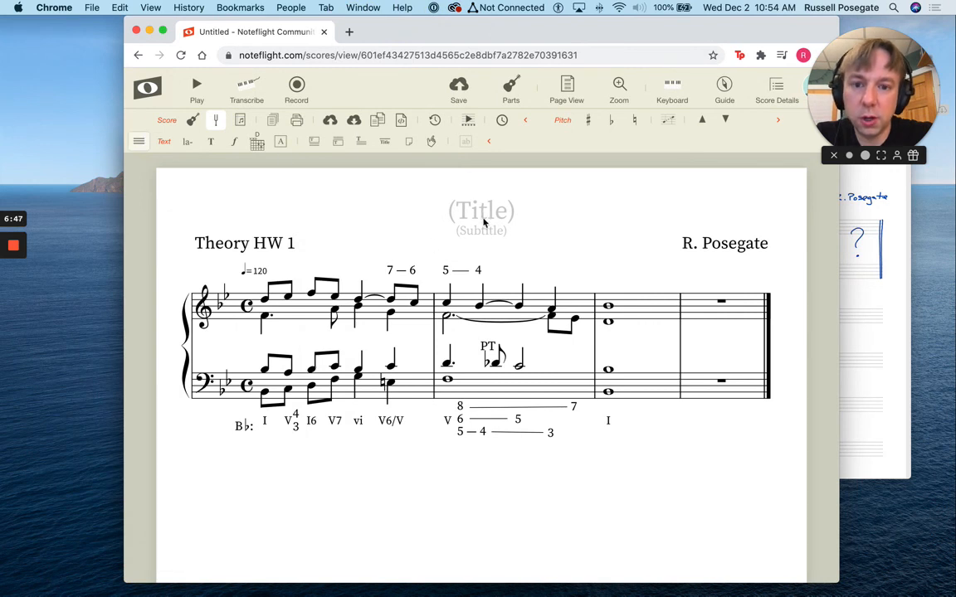
click(330, 122)
click(354, 121)
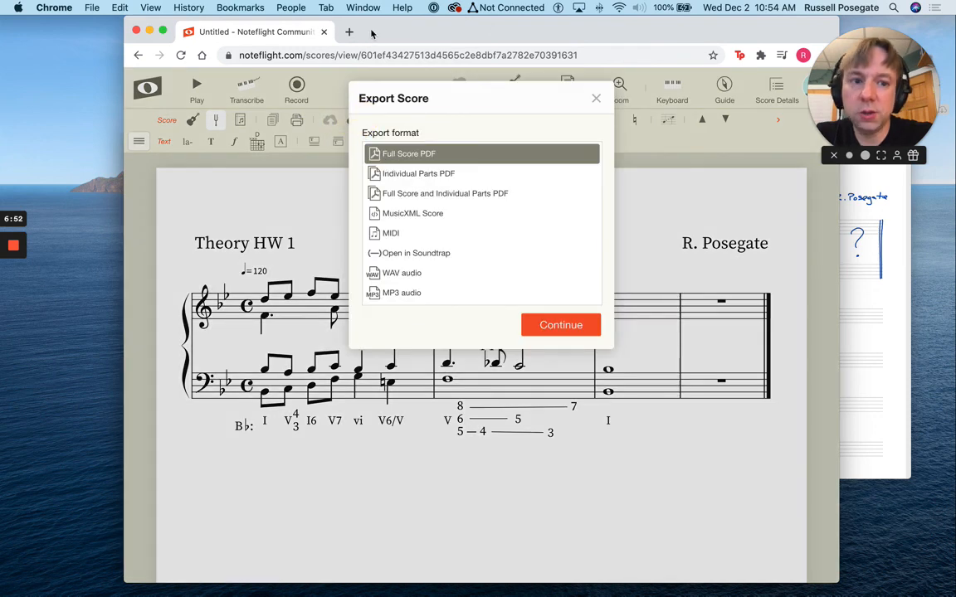
Switch to Preview to view the handwritten exercise PDF in front of the score
click(852, 266)
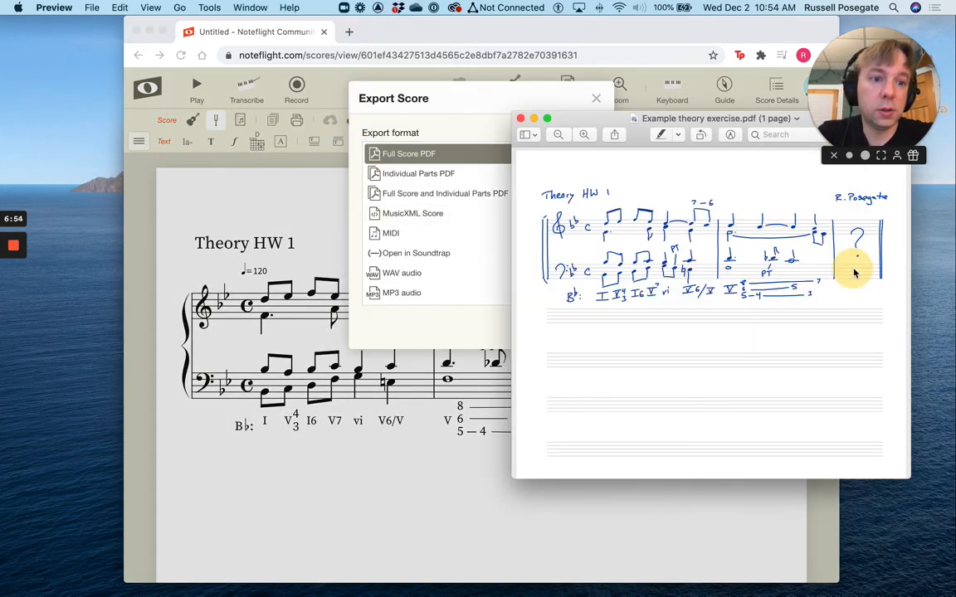